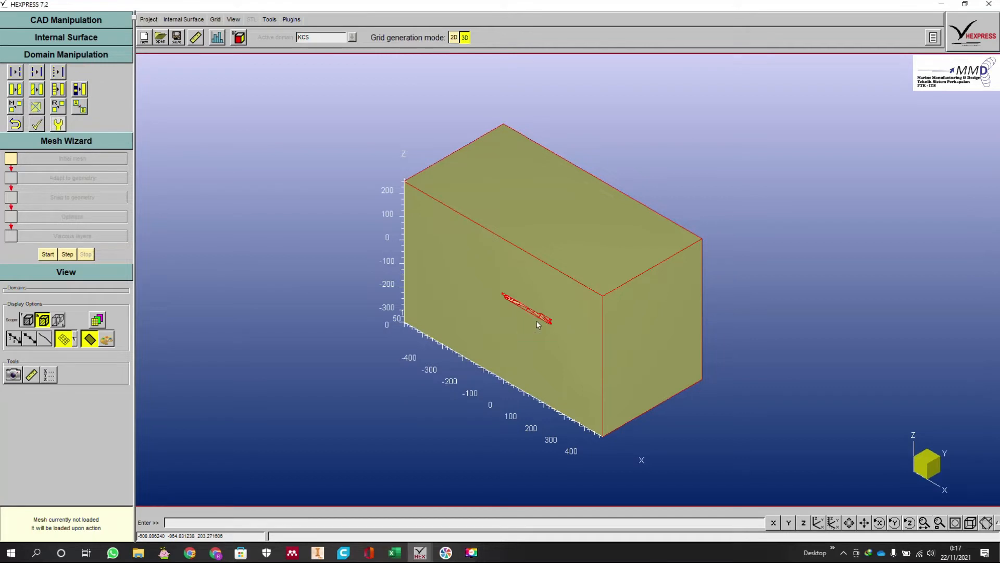
- Turn off the shaded surface display of the domain to show the box and the ship hull inside as wireframe
scroll(544, 319, "up", 5)
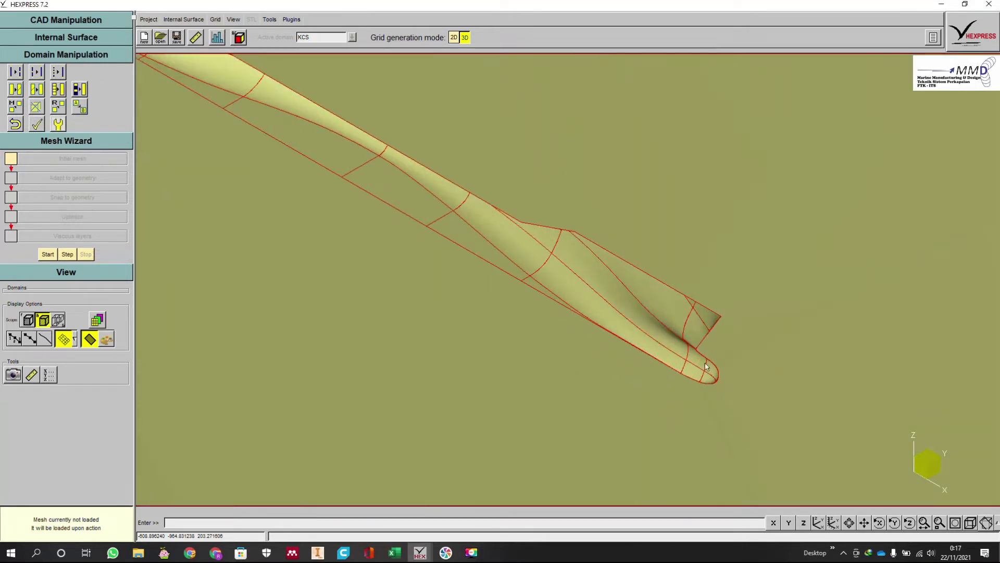
scroll(525, 301, "down", 5)
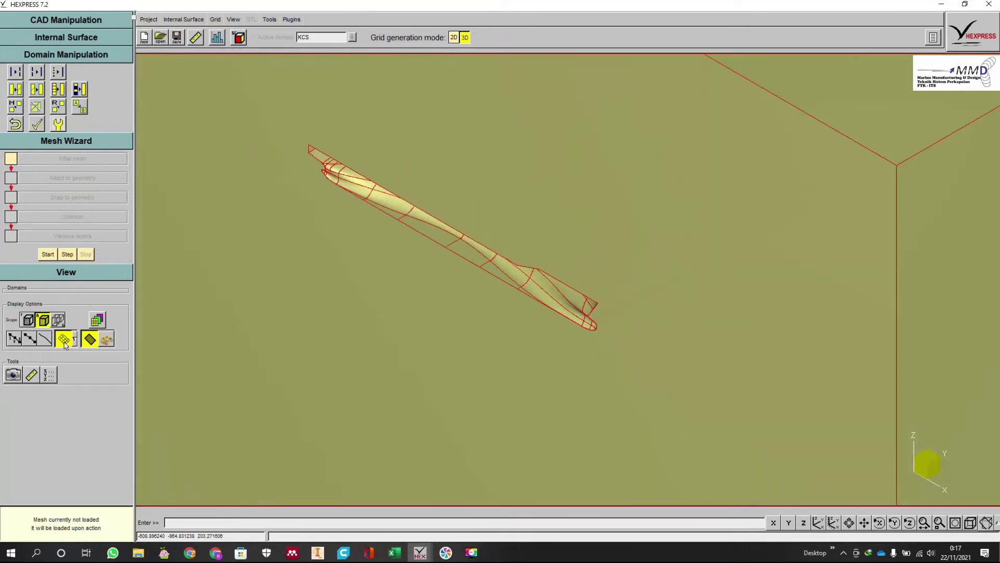
left_click(89, 340)
scroll(667, 345, "down", 5)
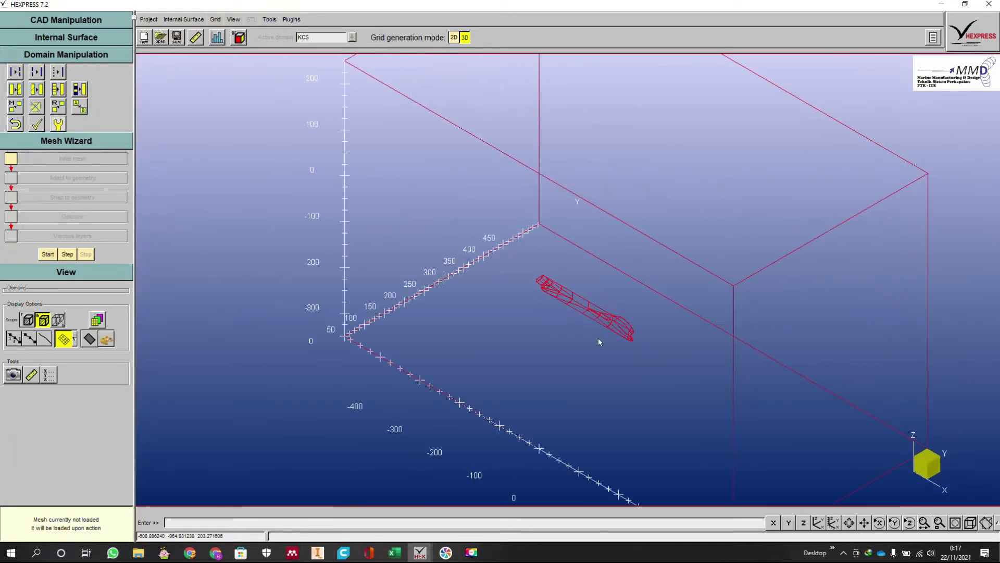
left_click(87, 339)
left_click(88, 340)
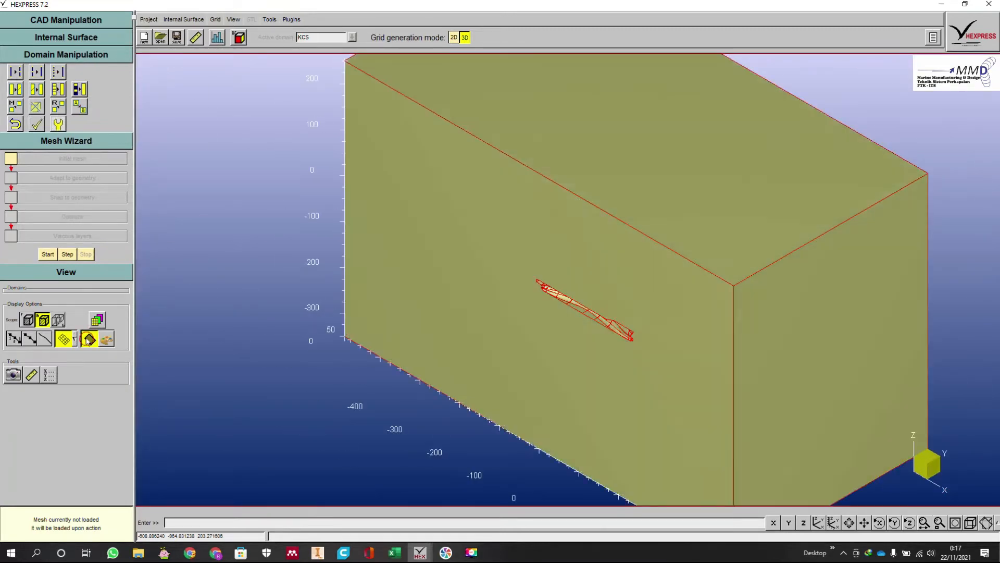
scroll(595, 317, "up", 10)
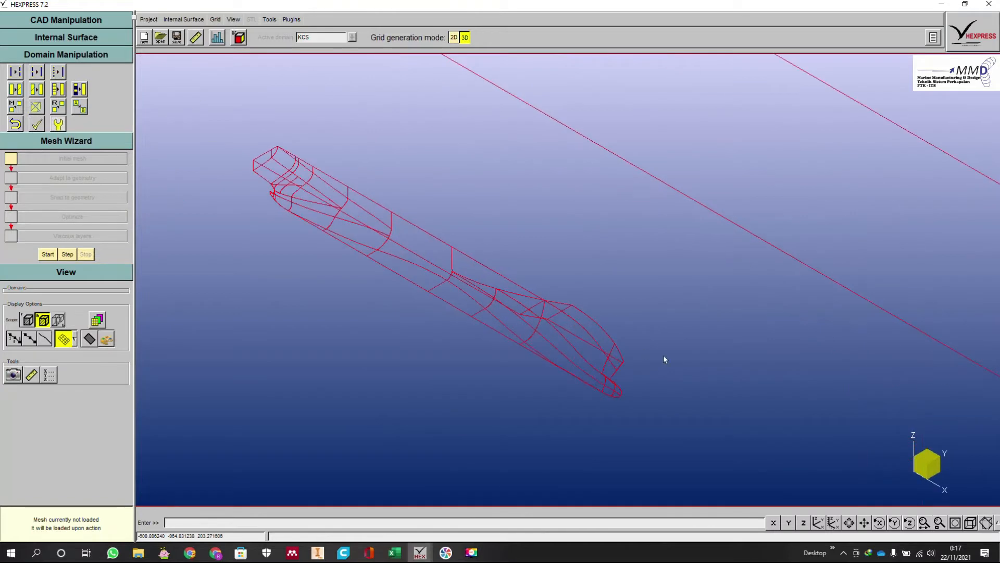
- Examine the face boundaries on the hull wireframe along its length, from the stern to the bulbous bow
scroll(649, 268, "down", 3)
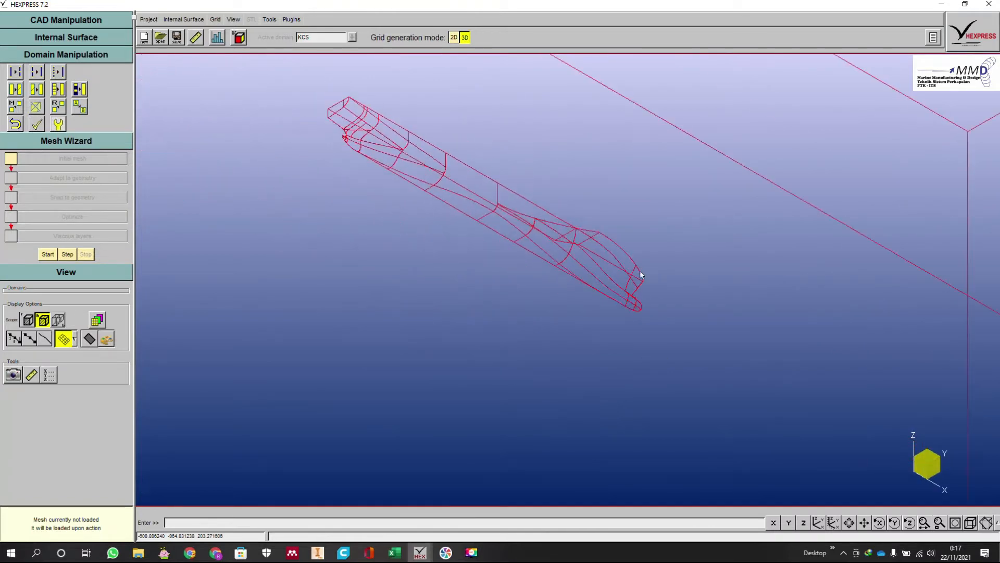
scroll(369, 130, "up", 5)
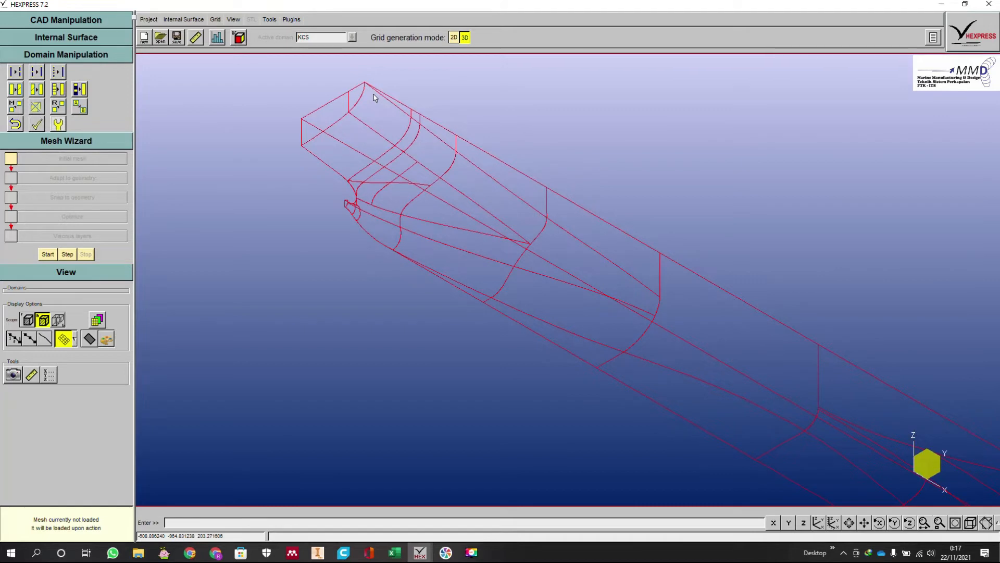
scroll(283, 143, "down", 3)
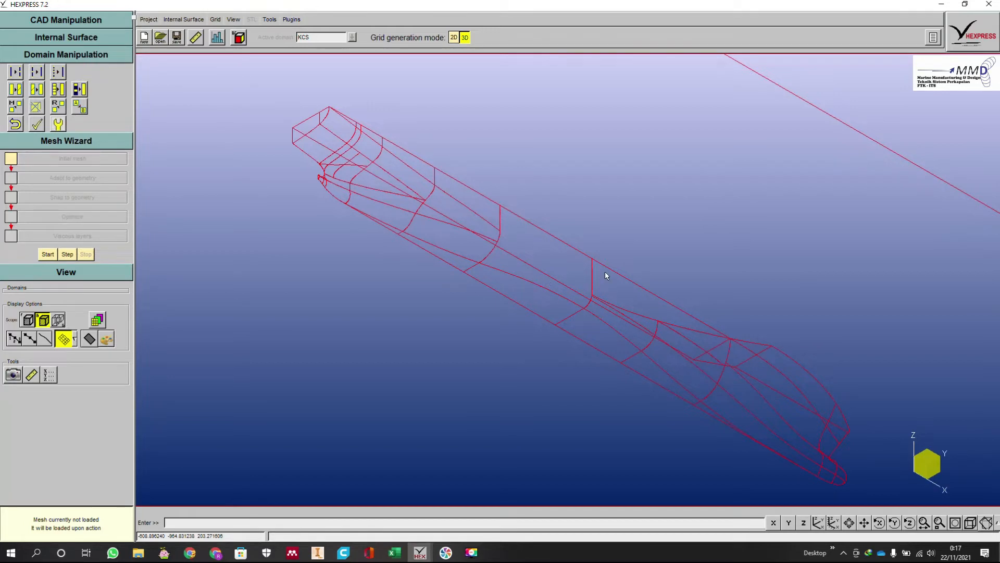
scroll(781, 373, "down", 2)
scroll(778, 396, "up", 5)
scroll(646, 315, "down", 2)
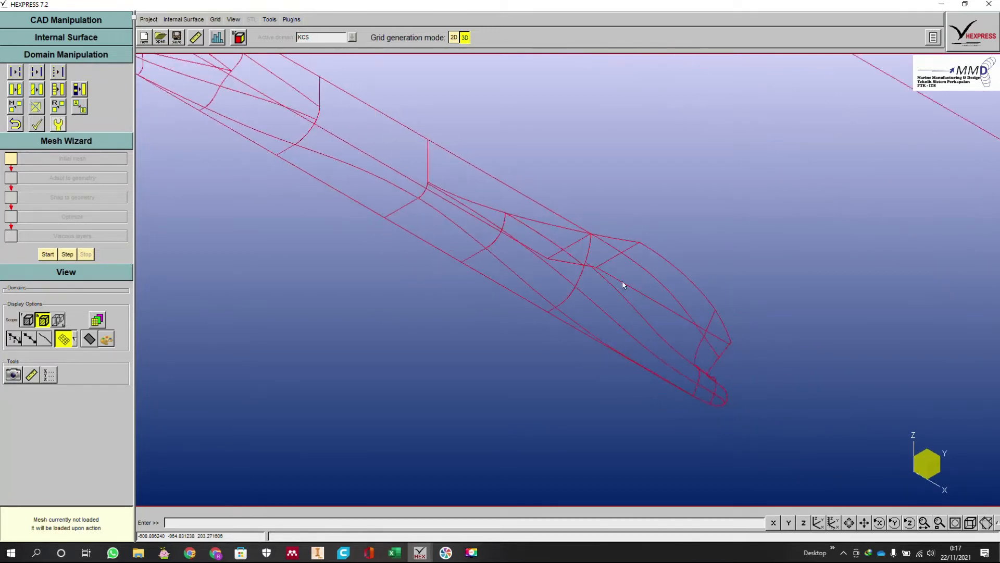
scroll(641, 249, "up", 3)
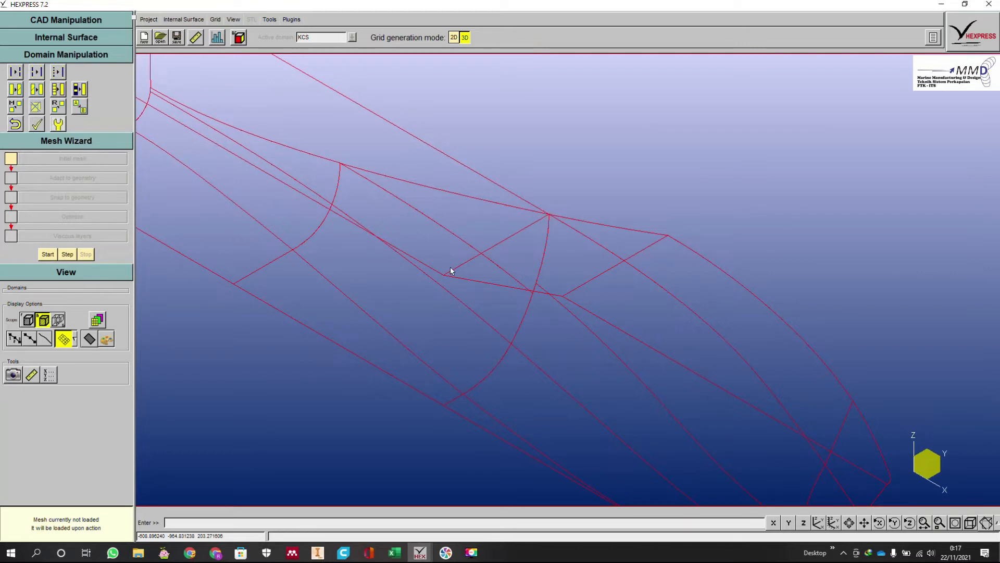
scroll(692, 279, "down", 1)
scroll(692, 279, "down", 2)
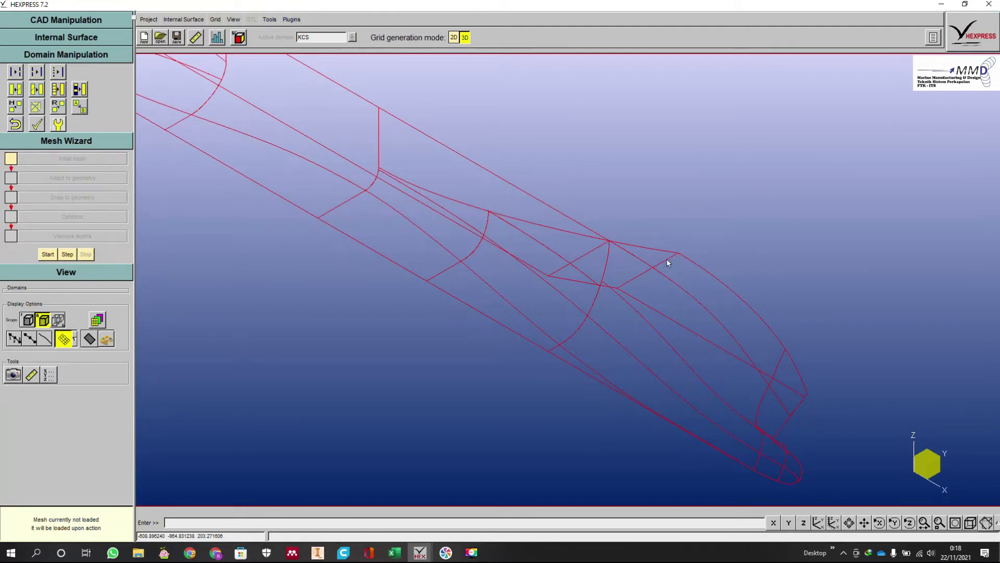
scroll(608, 280, "down", 2)
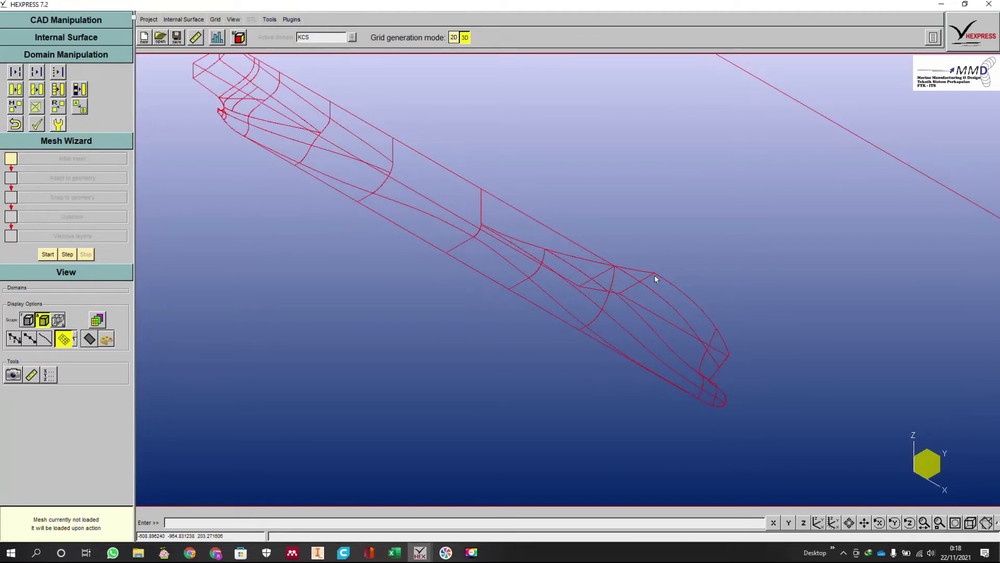
scroll(688, 367, "down", 2)
scroll(568, 270, "up", 1)
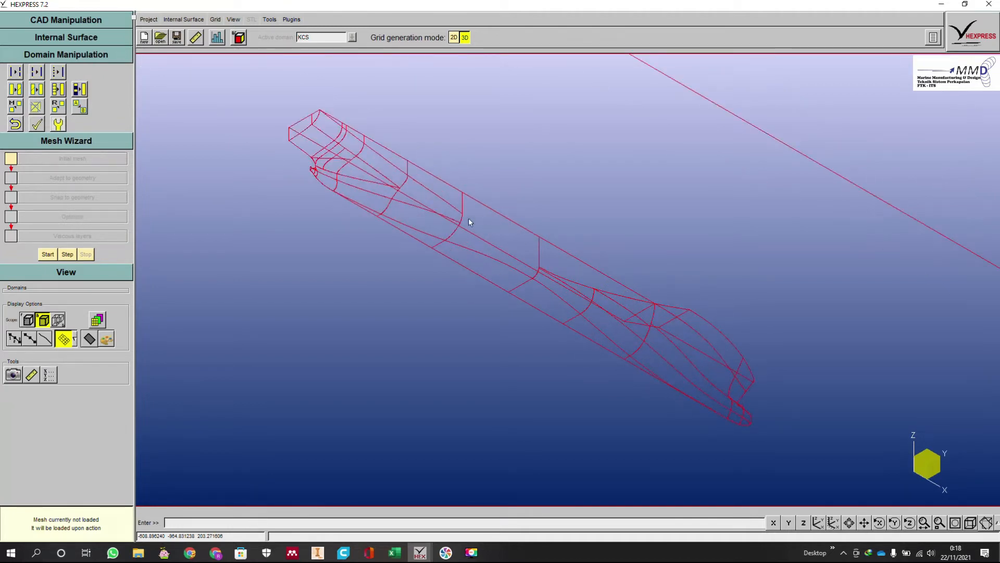
scroll(298, 163, "up", 3)
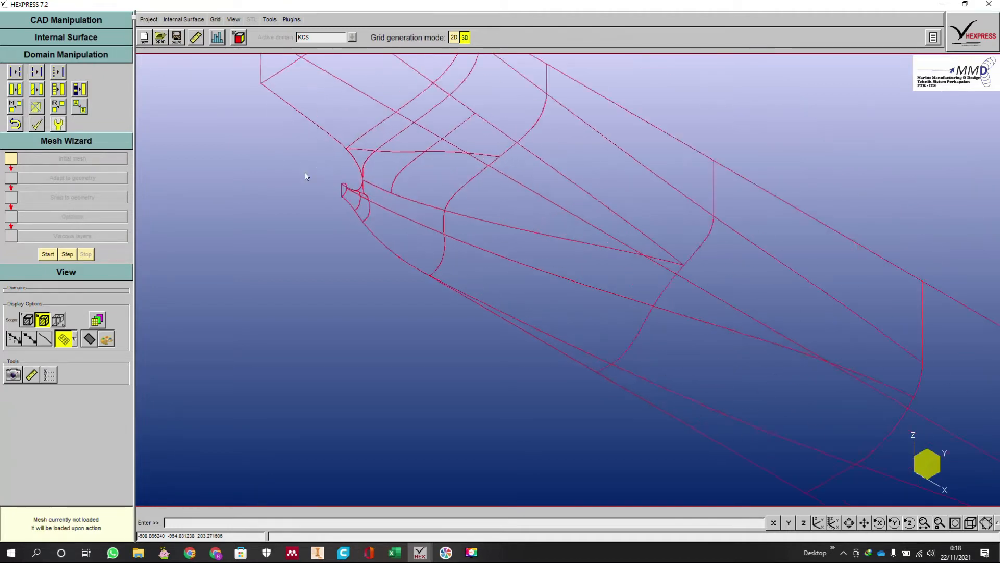
scroll(365, 229, "up", 1)
scroll(461, 216, "down", 3)
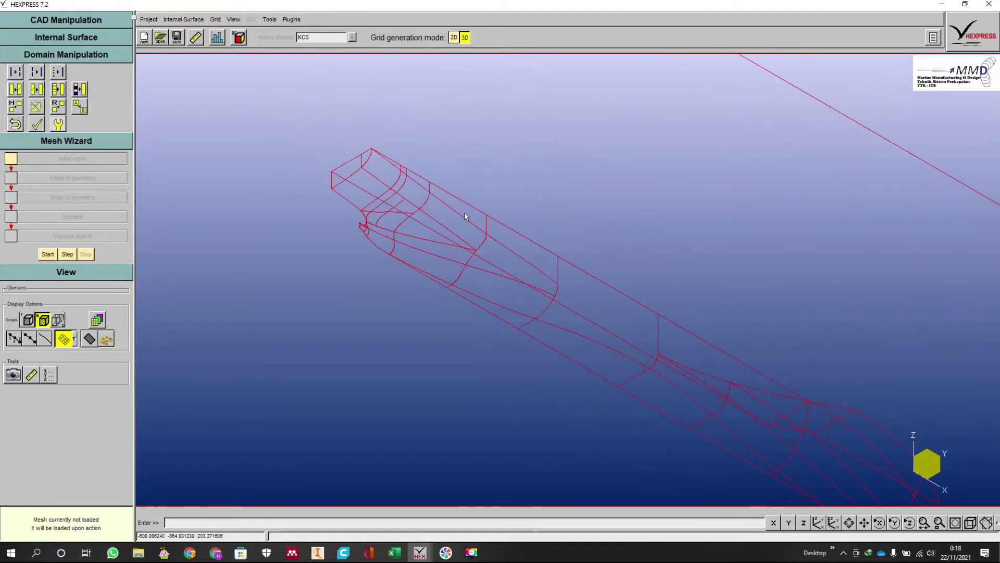
scroll(572, 286, "up", 2)
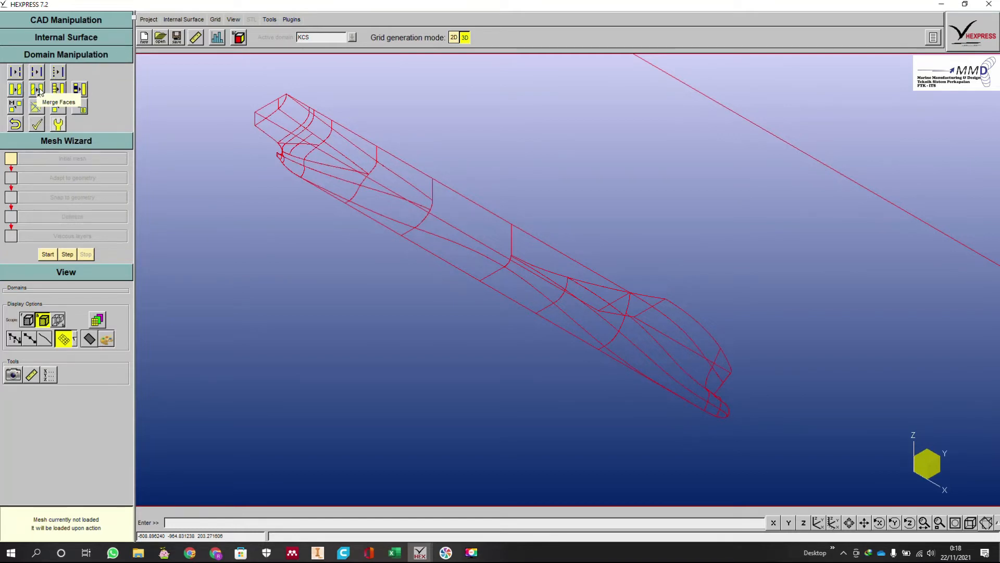
- Use Merge Faces to join the lower forebody faces of the hull with the adjacent bulbous bow faces
left_click(39, 91)
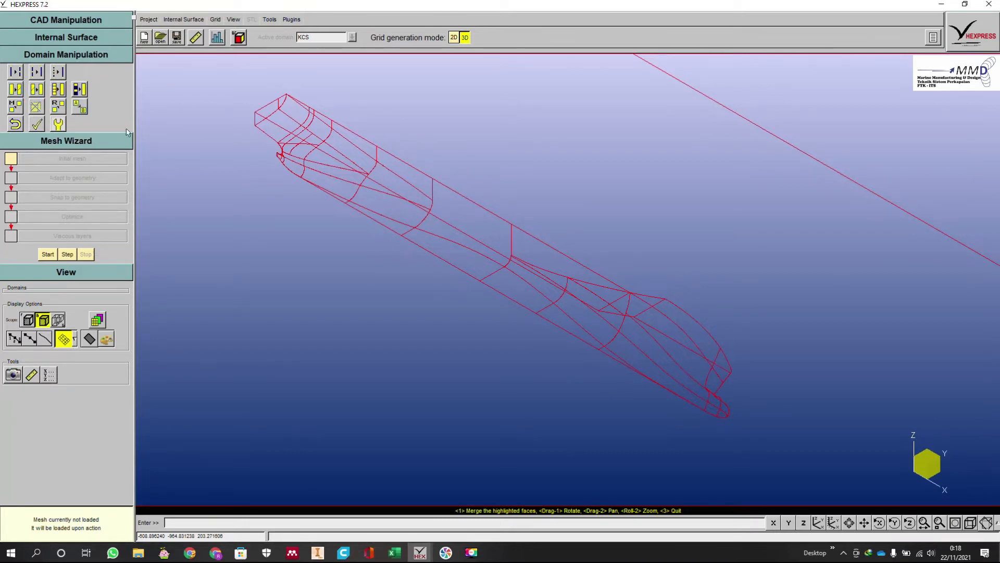
scroll(699, 385, "up", 3)
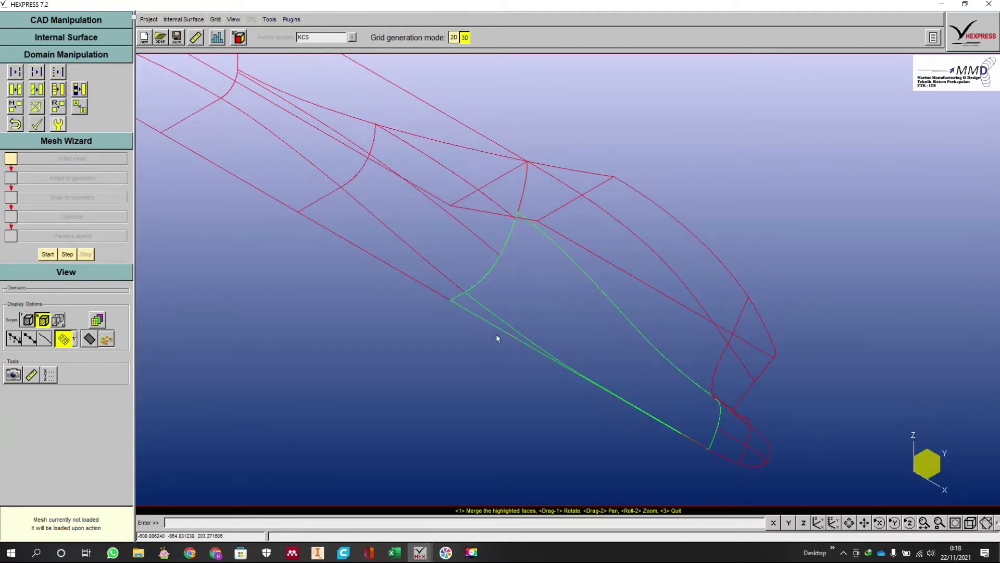
scroll(684, 438, "up", 5)
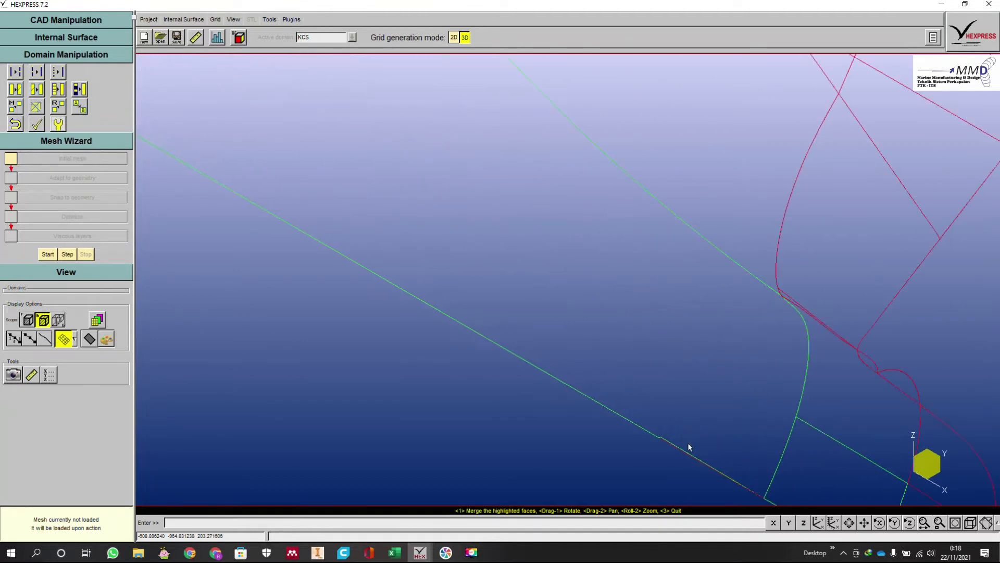
scroll(641, 422, "up", 2)
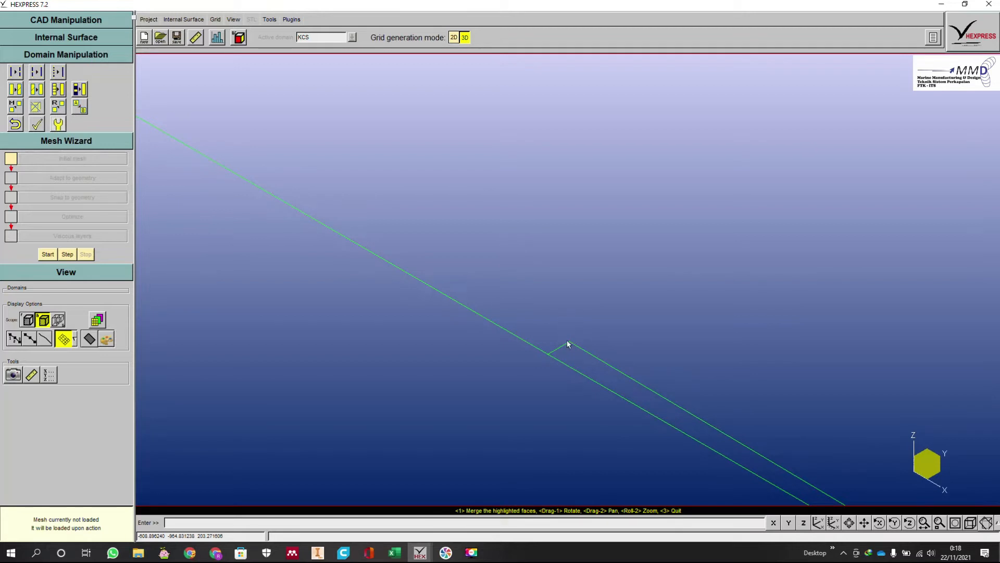
scroll(555, 296, "down", 5)
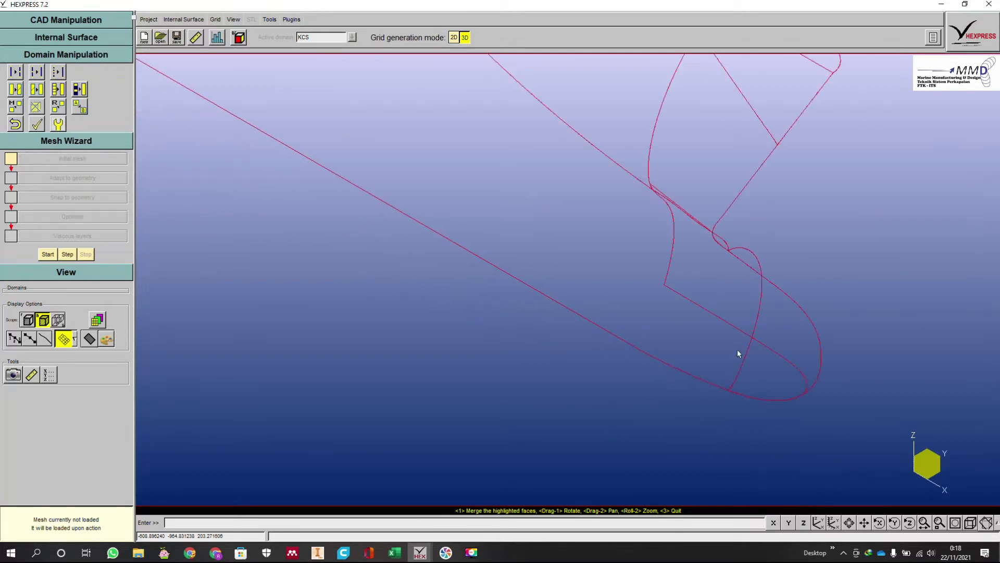
left_click(755, 315)
left_click_drag(756, 327, 777, 317)
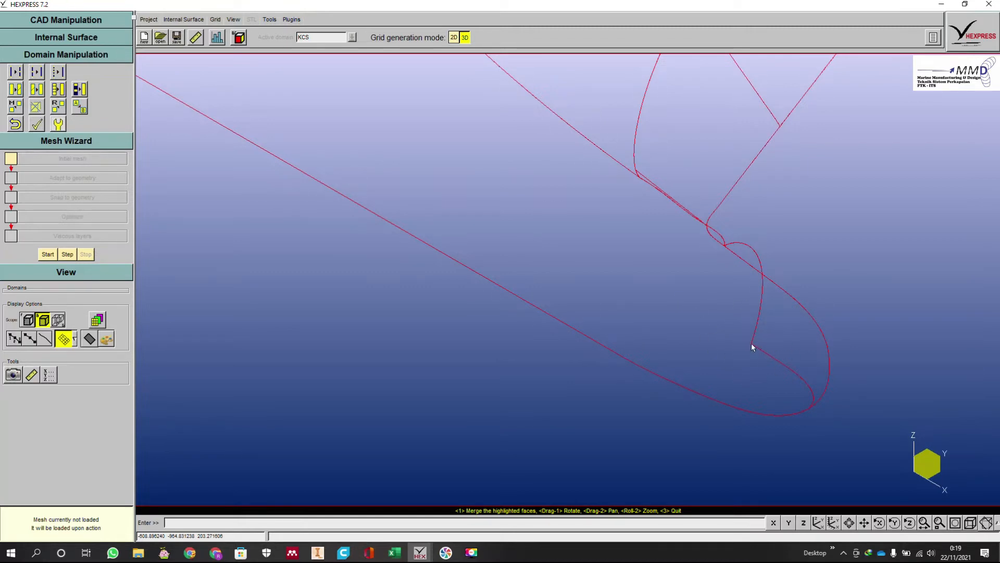
- Merge the adjoining faces at the hull's forward shoulder and those on the upper bow side up to the stem
scroll(758, 340, "down", 5)
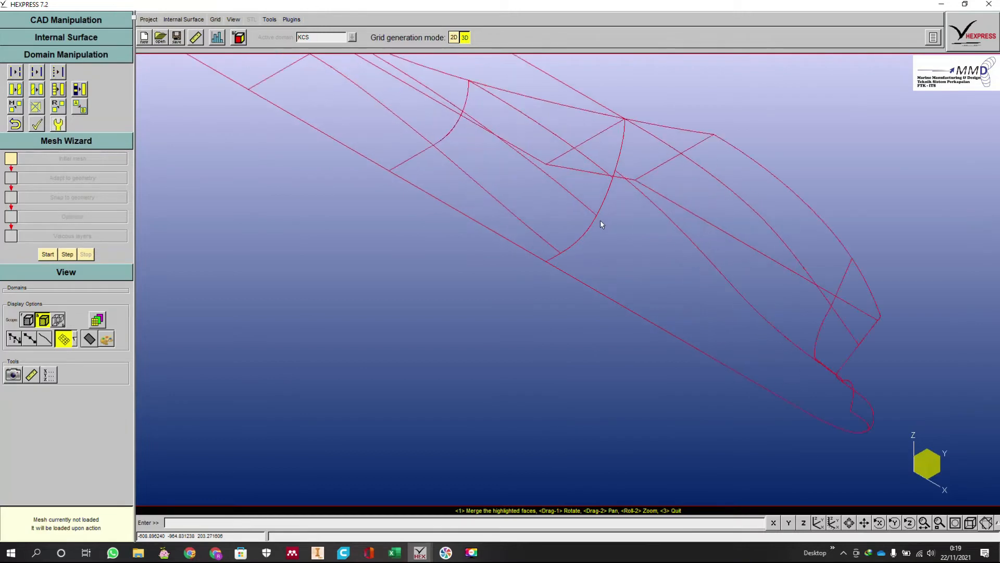
left_click(563, 191)
left_click(539, 116)
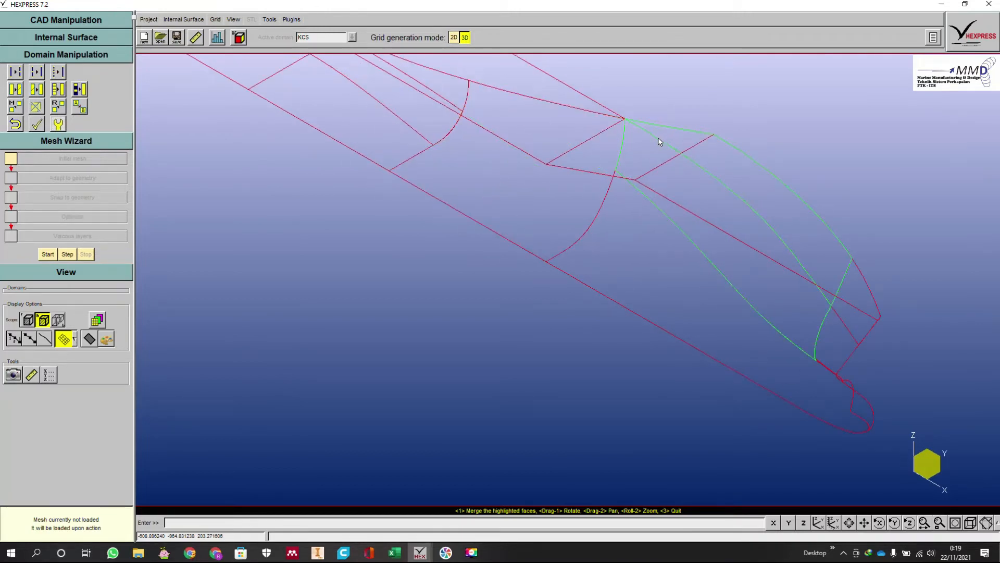
left_click(831, 326)
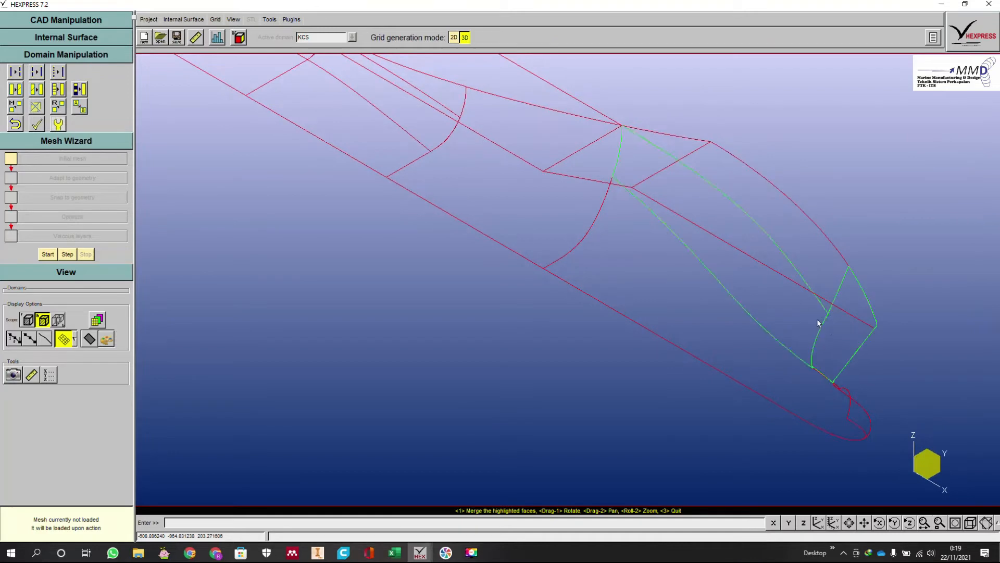
left_click(825, 311)
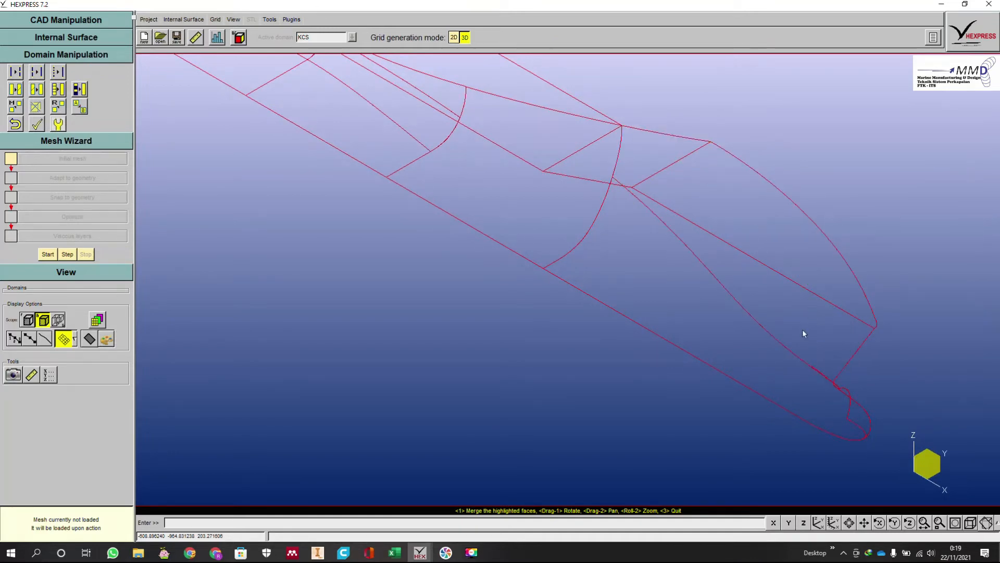
- Merge the narrow face just above the bulb and the bow side faces into the lower bow face
scroll(820, 311, "up", 5)
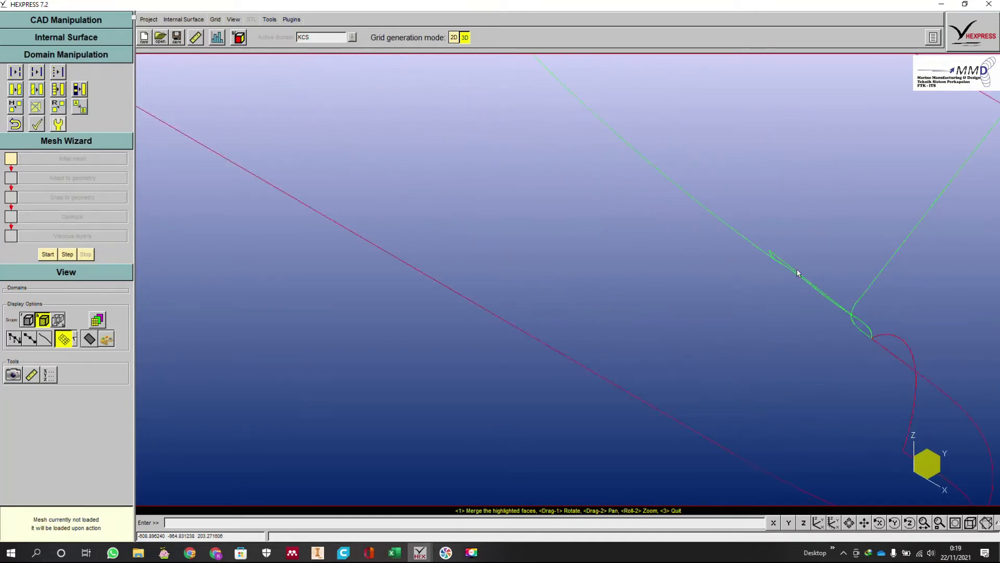
left_click(776, 253)
left_click(770, 260)
scroll(848, 382, "down", 2)
scroll(867, 394, "down", 6)
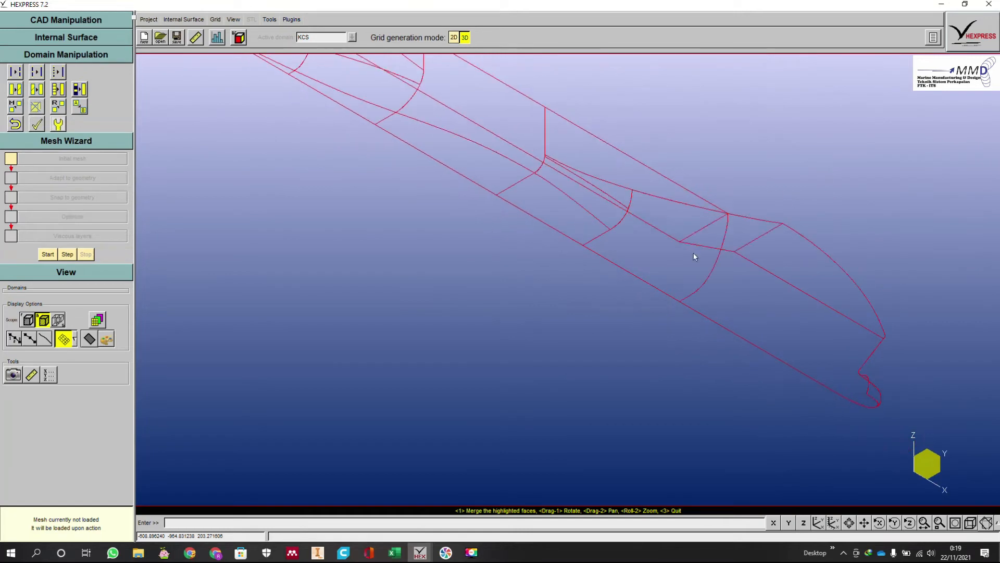
- Merge the hull's side and bottom faces along the midbody, between the forward shoulder and the start of the aft body
scroll(658, 210, "up", 2)
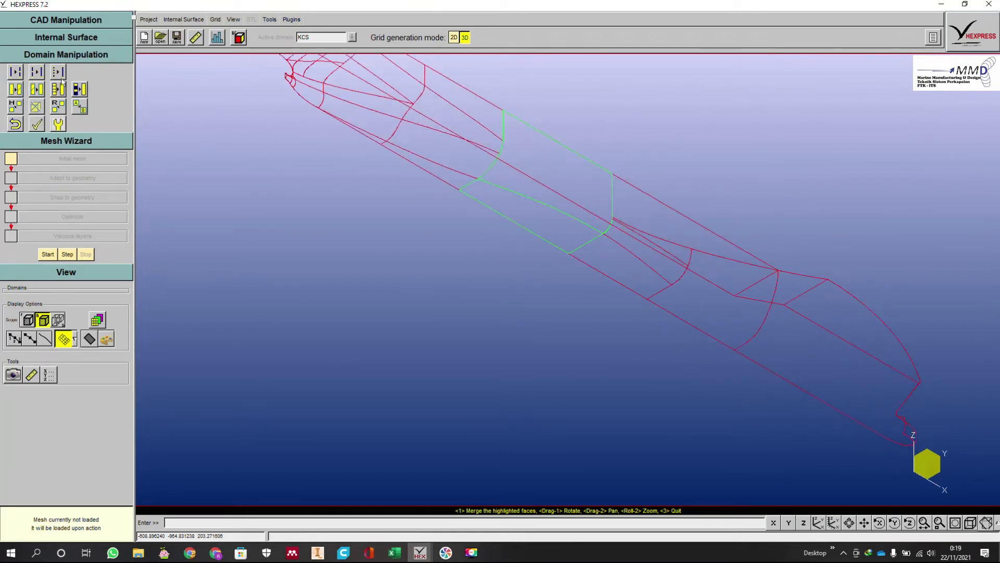
left_click_drag(726, 333, 723, 314)
scroll(669, 247, "up", 3)
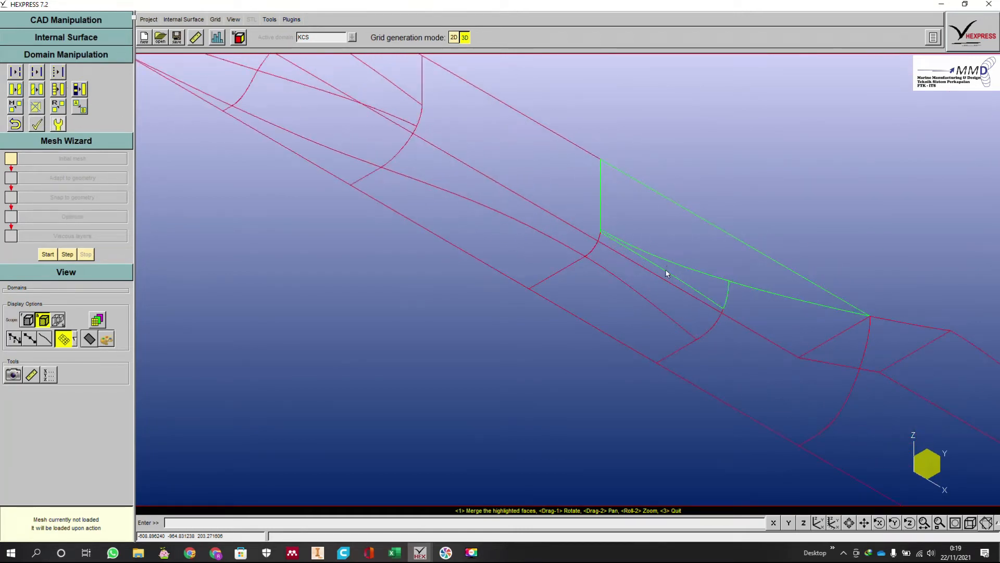
left_click(729, 281)
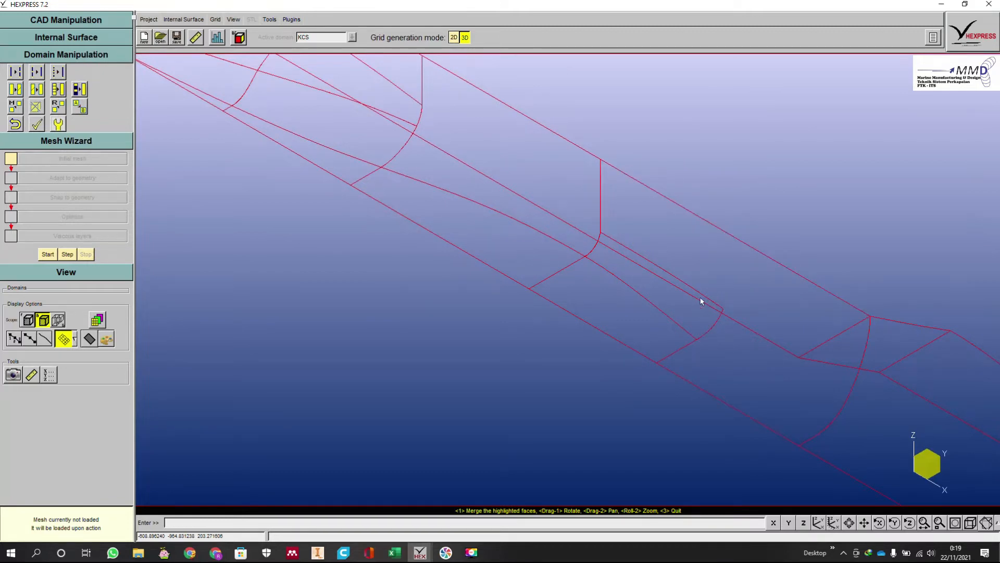
left_click(657, 313)
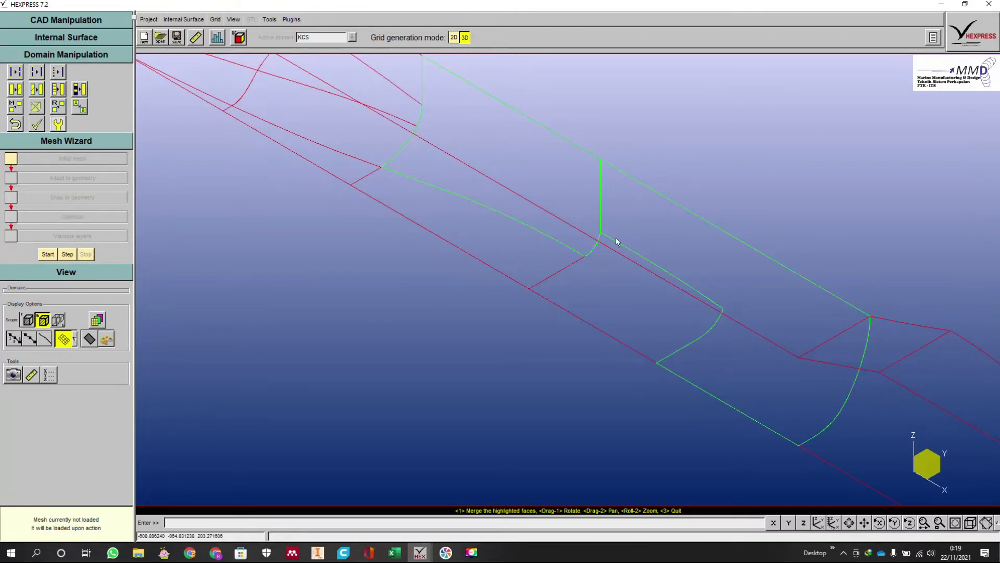
left_click_drag(568, 270, 570, 267)
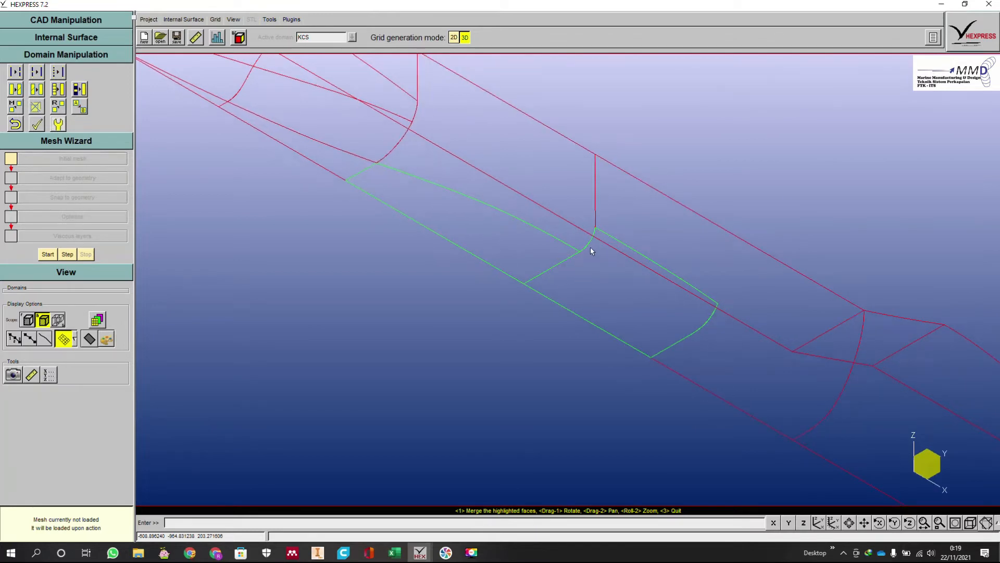
left_click(589, 245)
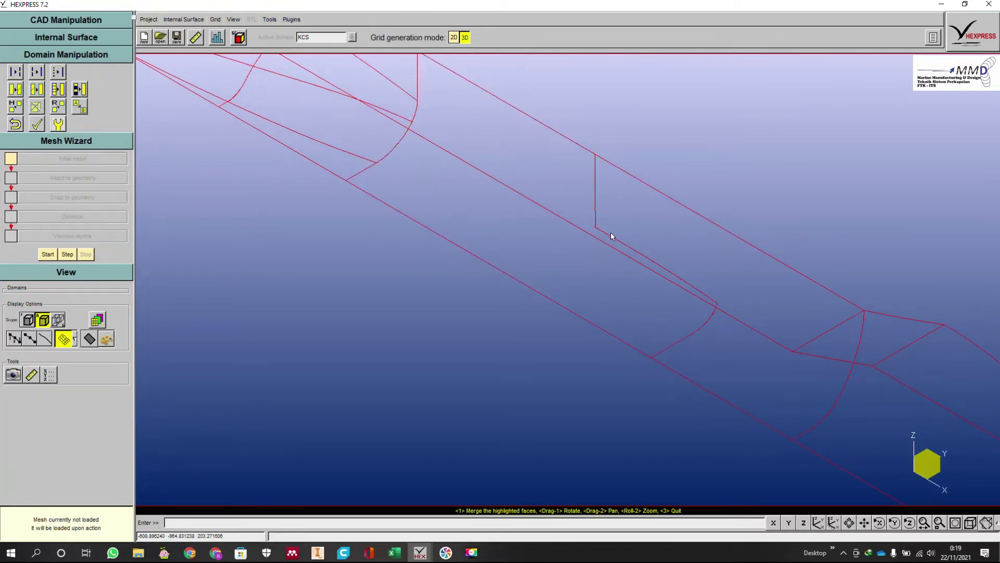
scroll(771, 385, "down", 3)
scroll(643, 286, "up", 4)
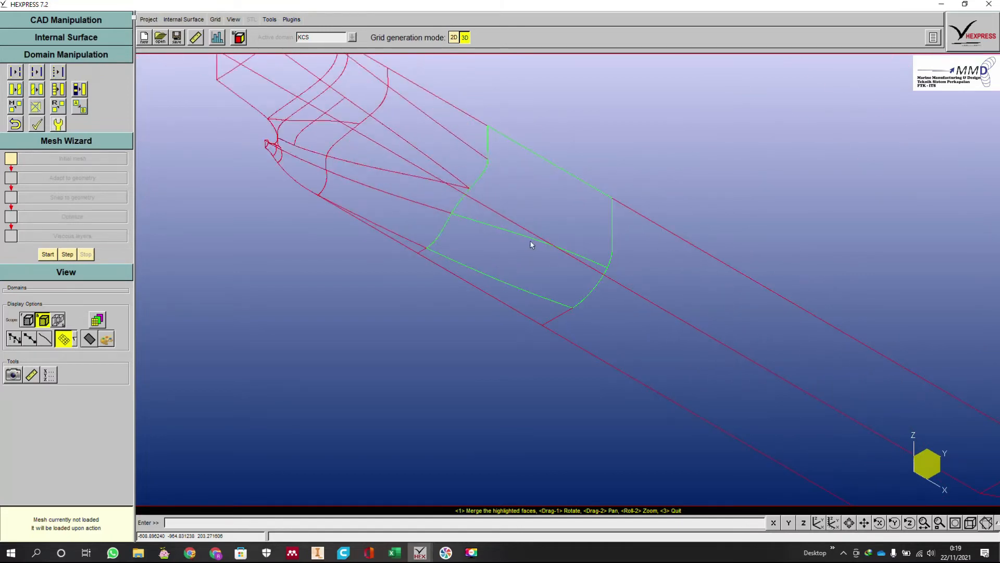
- Merge the aft midbody's side and bottom faces, and join the neighbouring lower, middle and upper faces of the aft body toward the stern
left_click(509, 283)
left_click(420, 248)
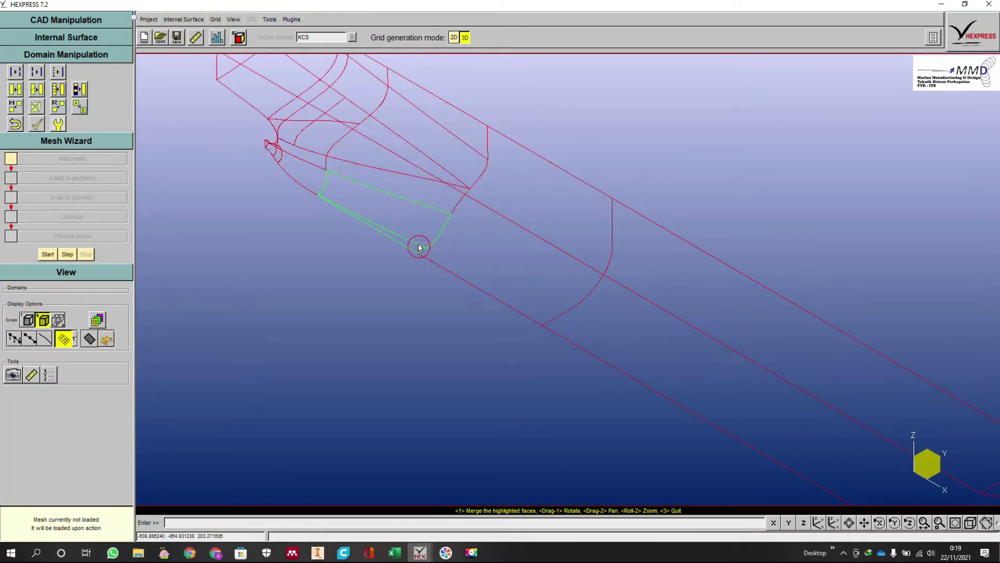
left_click(434, 209)
left_click(436, 164)
left_click(448, 133)
- Merge the forebody, midbody and aft midbody faces across their transverse edges into one continuous hull face
scroll(502, 208, "down", 3)
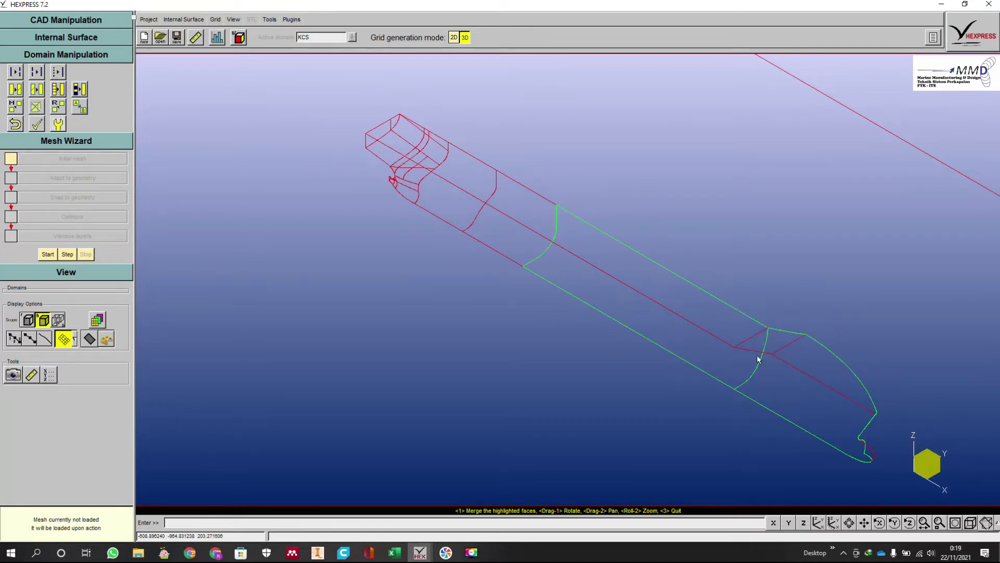
left_click(749, 378)
scroll(769, 383, "down", 3)
scroll(568, 245, "up", 3)
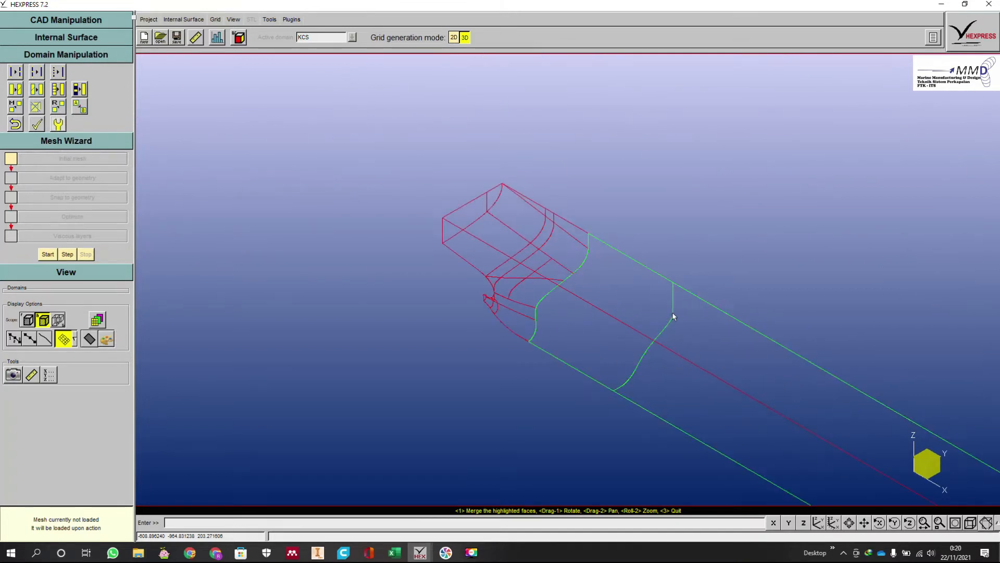
scroll(504, 224, "up", 2)
scroll(504, 224, "up", 2)
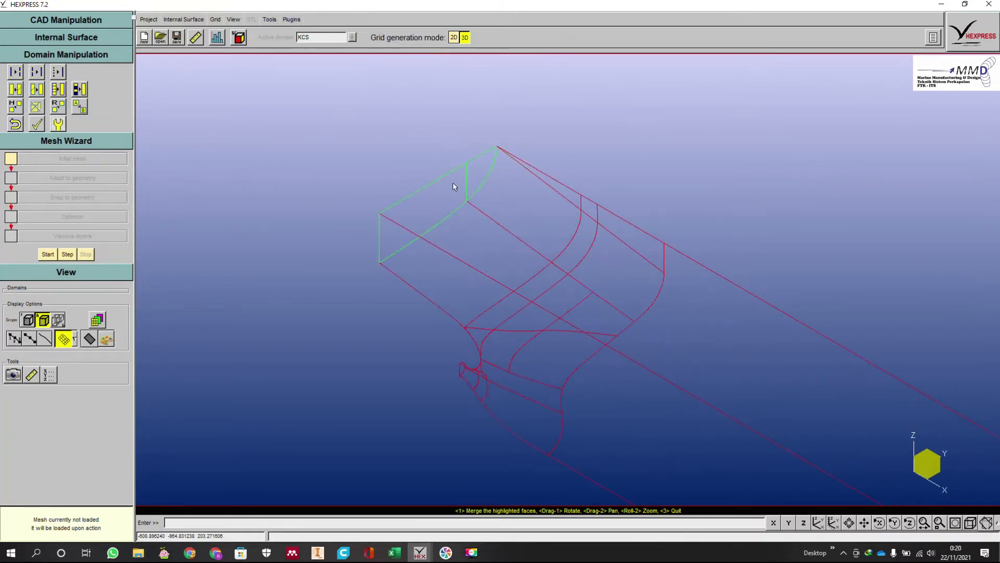
- Merge the overhang faces next to the transom with the upper stern side faces
left_click(468, 184)
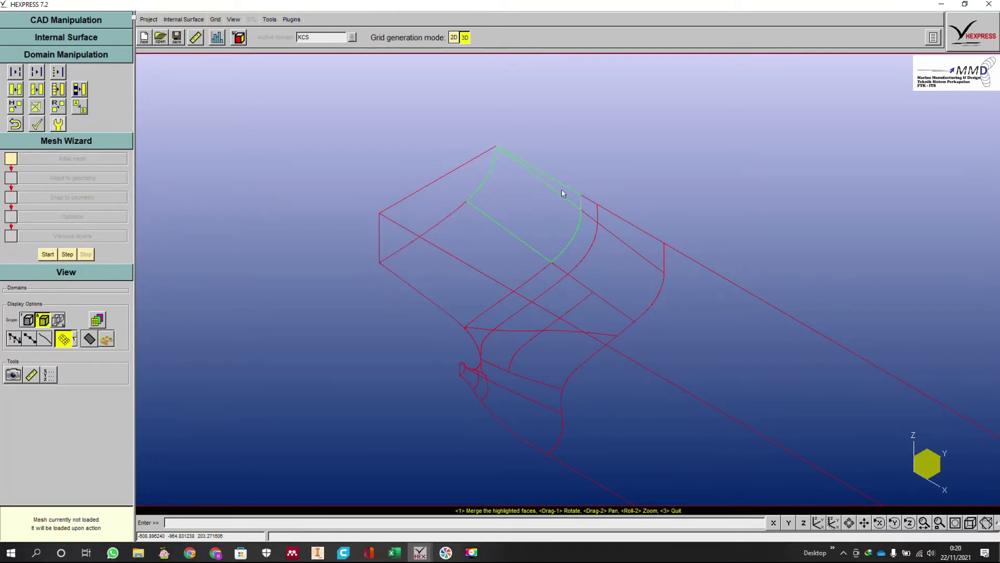
left_click(590, 221)
left_click(591, 224)
left_click(579, 224)
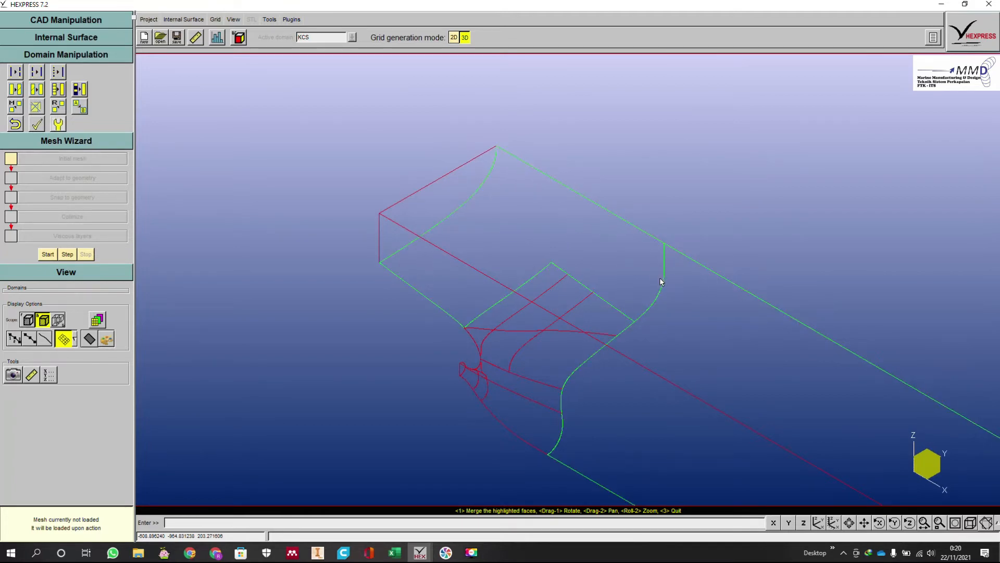
- Merge the adjoining faces of the lower stern between the counter and the propeller shaft bossing
left_click(573, 294)
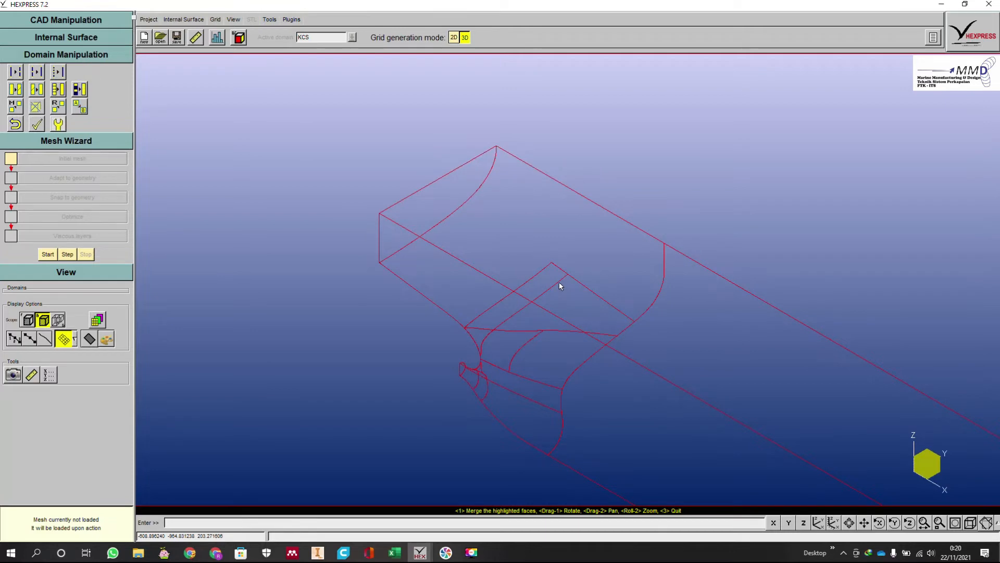
left_click(558, 283)
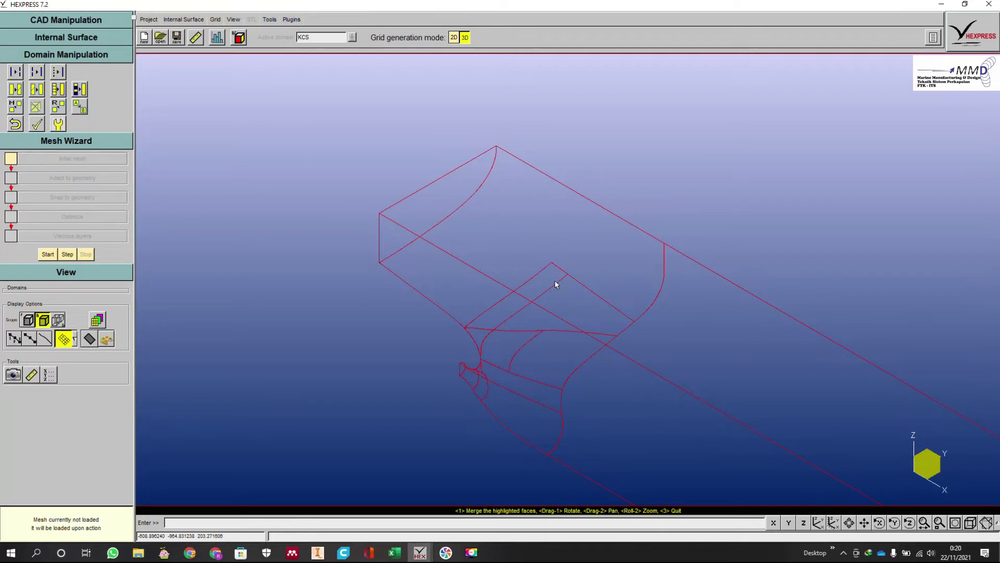
left_click(529, 345)
scroll(529, 311, "up", 3)
left_click(521, 358)
scroll(521, 358, "up", 2)
left_click(544, 309)
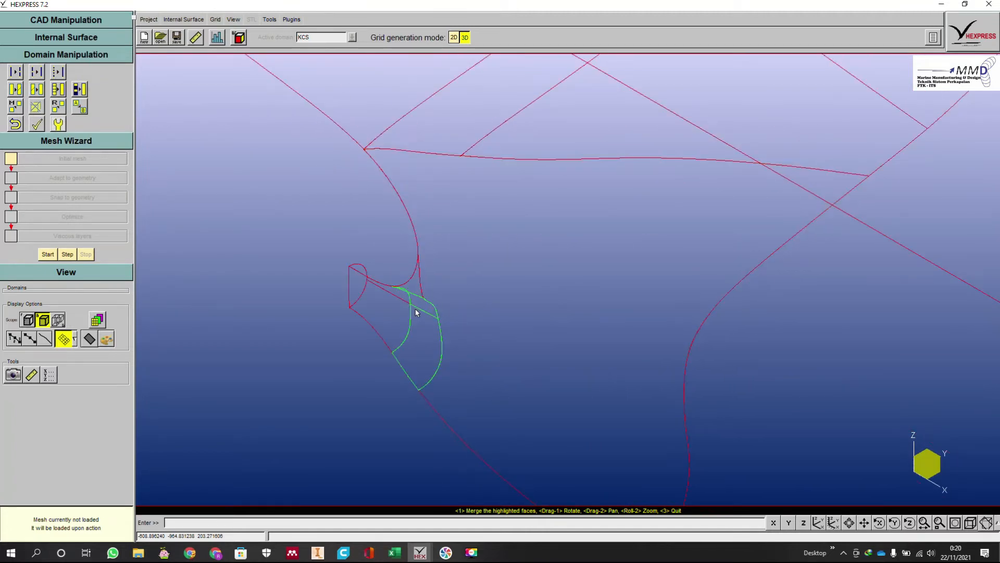
- Merge the small faces around the shaft bossing and join them with the lower stern face
scroll(373, 306, "up", 5)
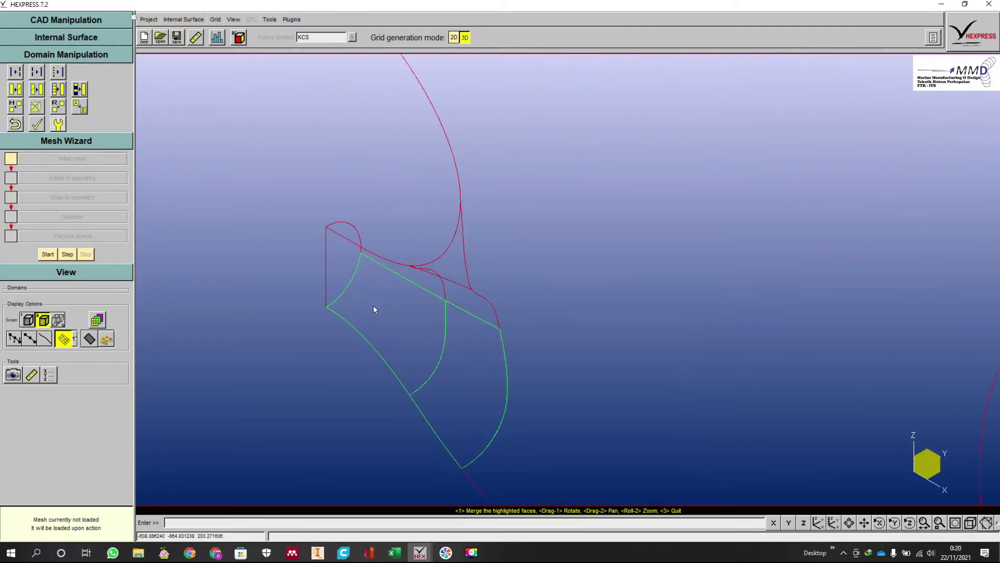
left_click(433, 297)
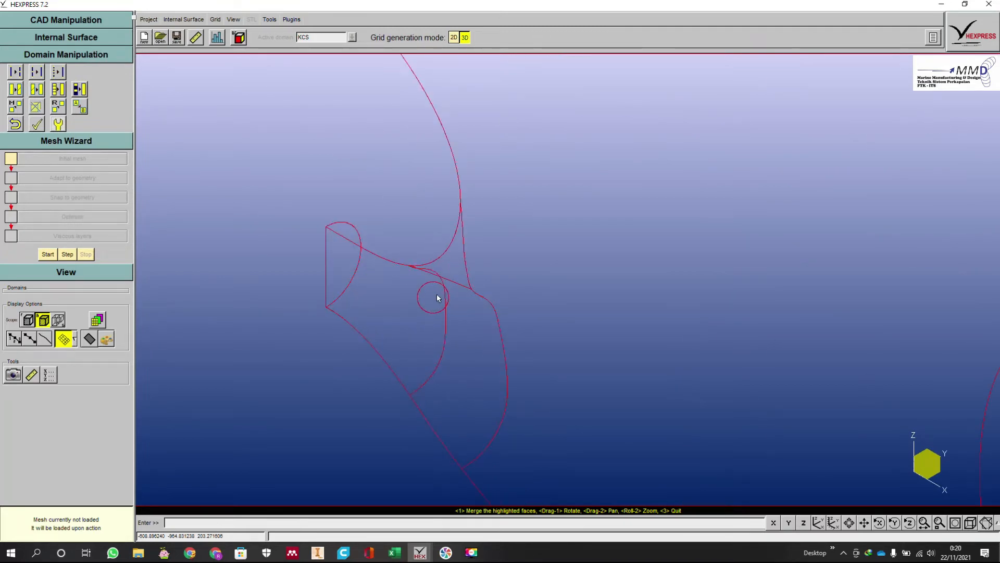
left_click(448, 280)
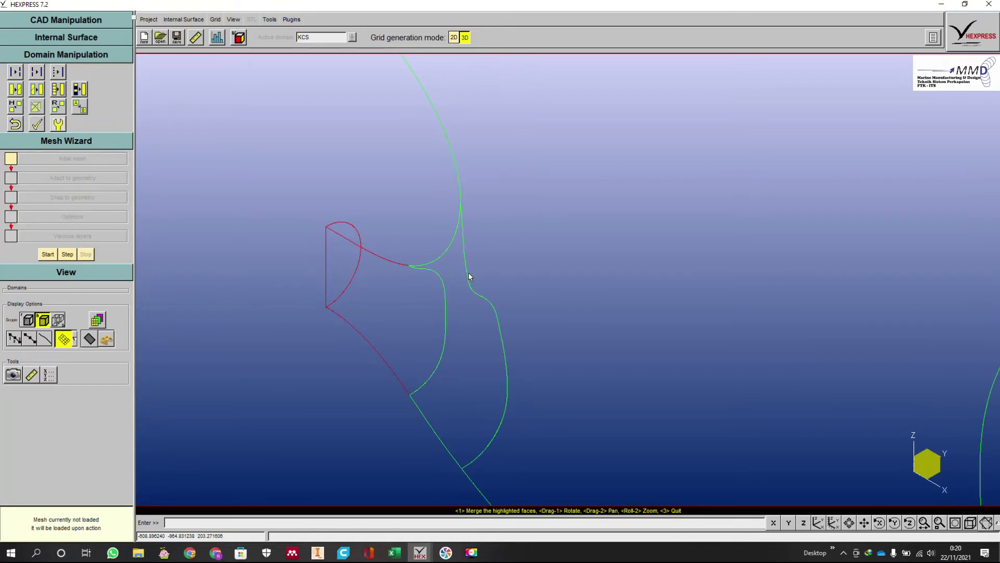
left_click(445, 298)
scroll(471, 323, "down", 3)
scroll(521, 312, "down", 3)
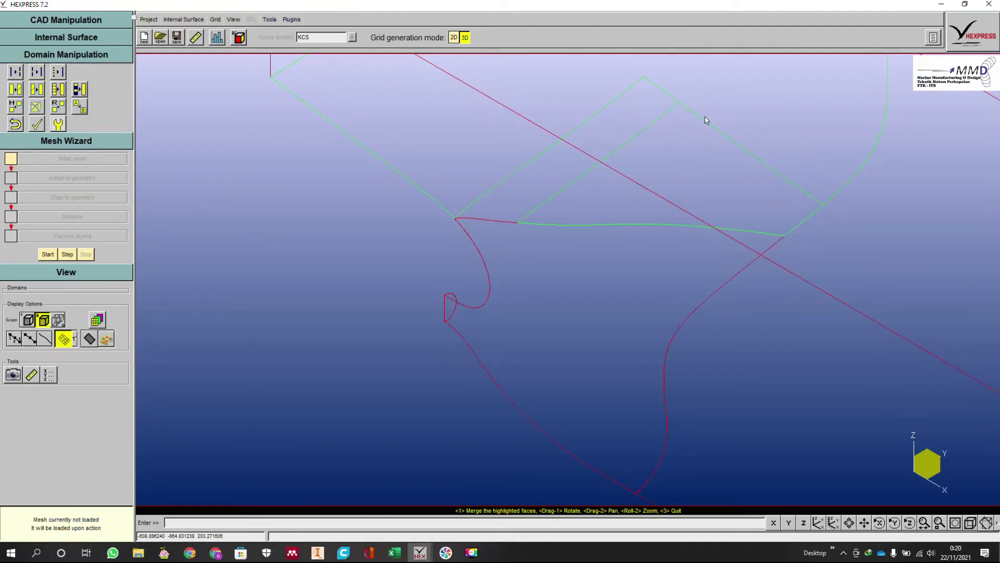
- Merge the remaining upper and lower stern faces with the main hull face
scroll(707, 120, "down", 4)
scroll(721, 106, "up", 3)
left_click_drag(702, 154, 701, 152)
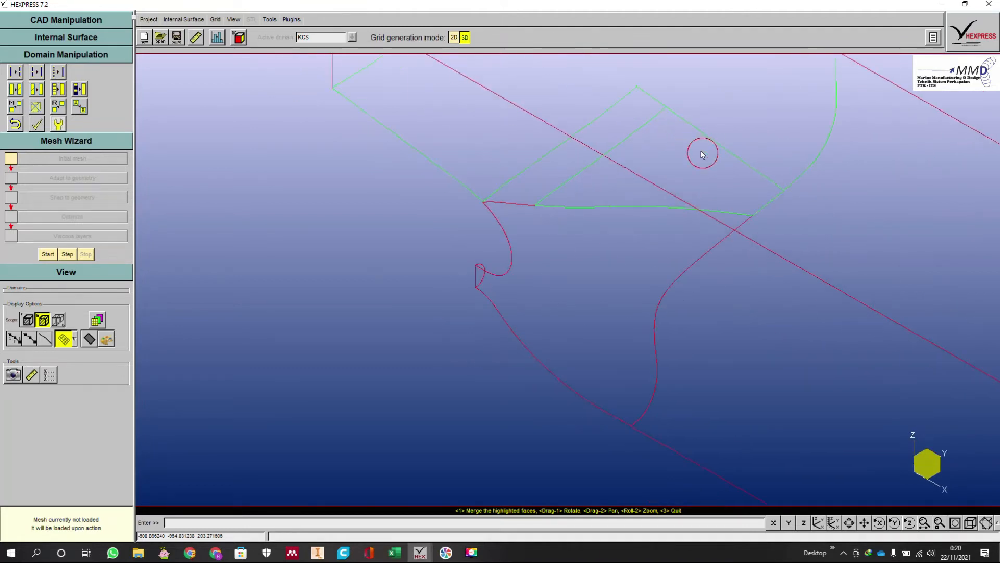
left_click(706, 132)
left_click(660, 106)
left_click_drag(622, 211, 597, 251)
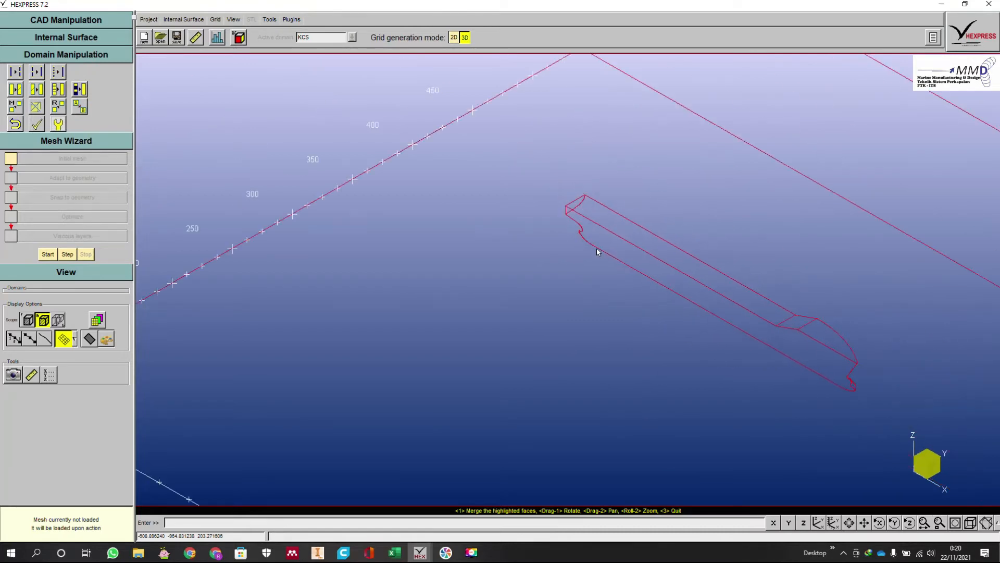
- Open the Merge Faces list and highlight individual entries to identify the surfaces they represent
scroll(852, 393, "up", 8)
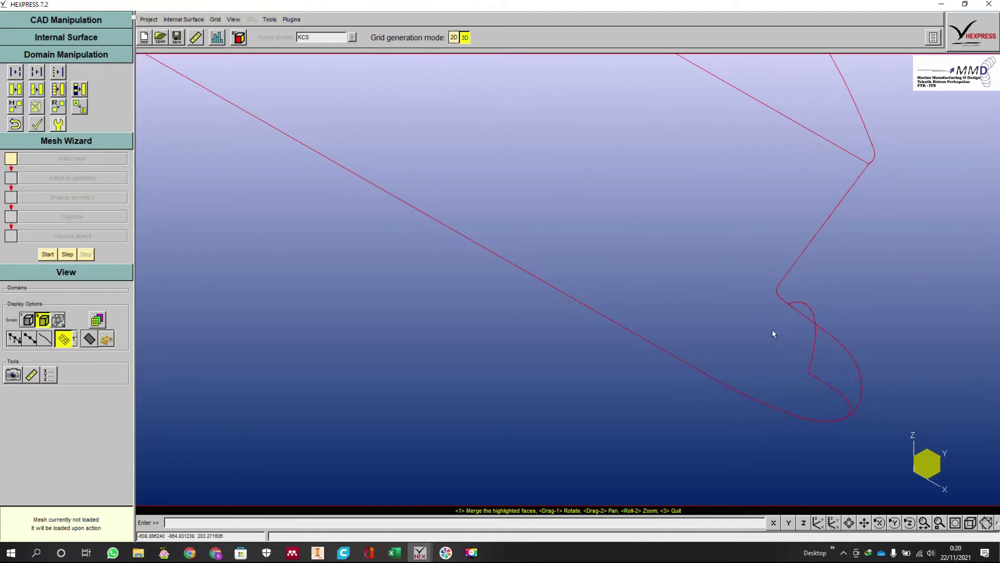
left_click(80, 89)
left_click_drag(96, 18, 315, 101)
left_click(261, 196)
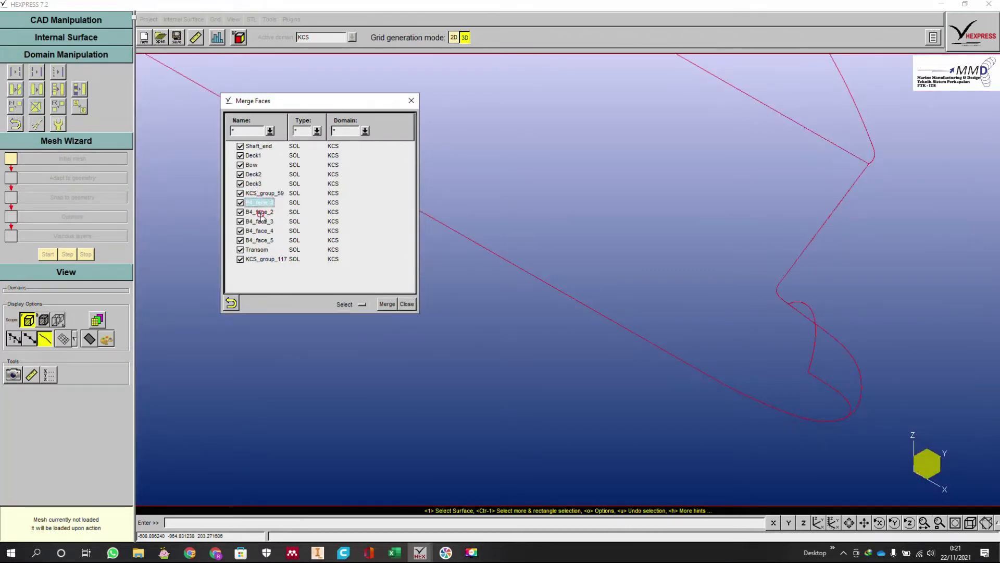
left_click(261, 224)
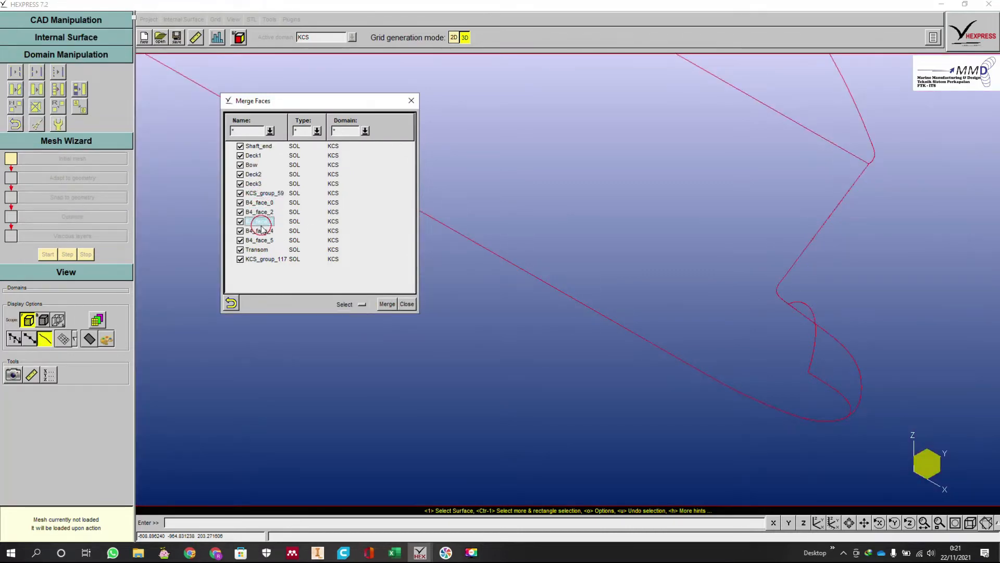
left_click(258, 250)
left_click(261, 259)
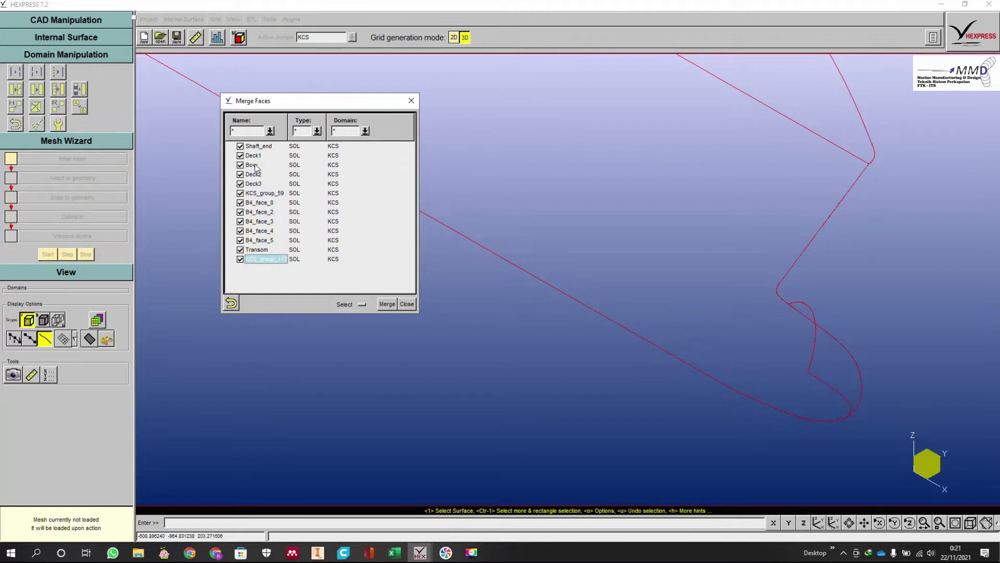
- Merge the Bow face with the main hull face KCS_group_117 and close the face list
left_click(255, 165)
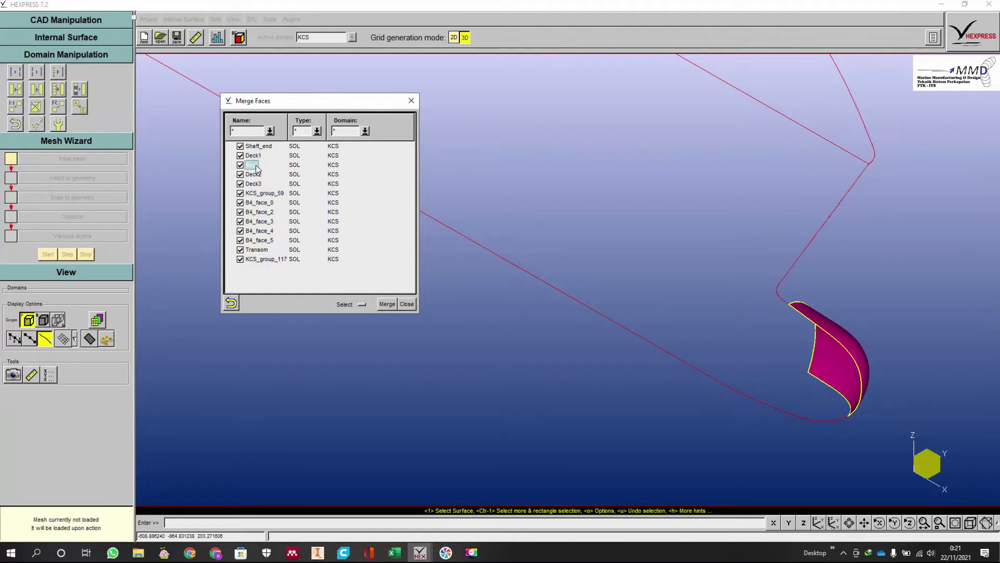
left_click(265, 259)
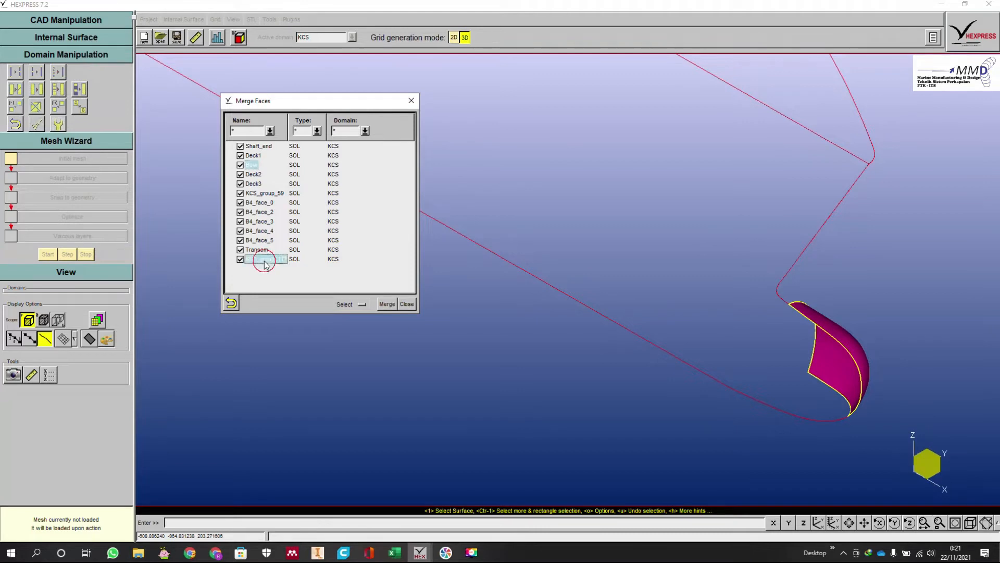
scroll(748, 345, "down", 5)
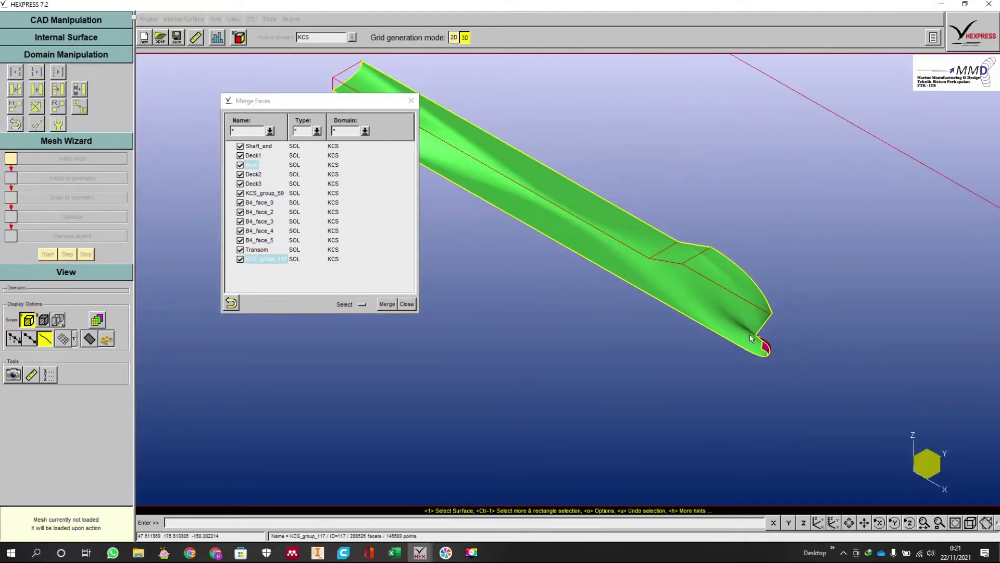
scroll(557, 202, "up", 3)
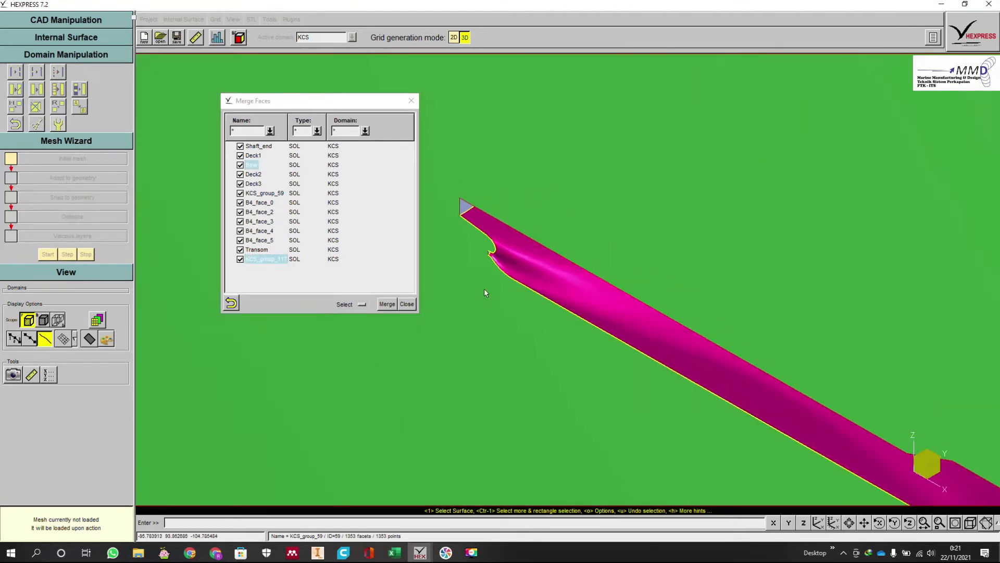
scroll(752, 343, "down", 4)
scroll(887, 433, "up", 5)
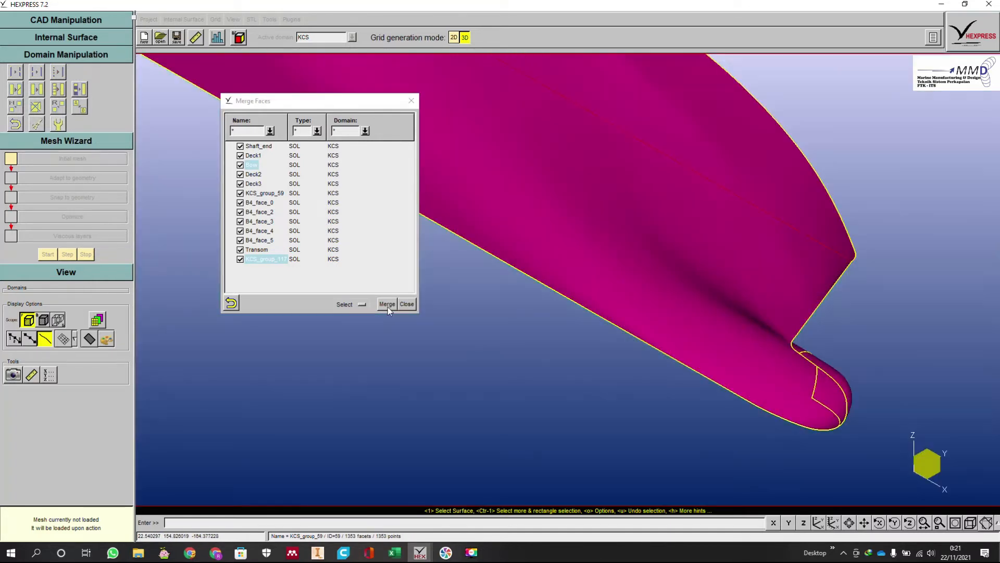
left_click(388, 307)
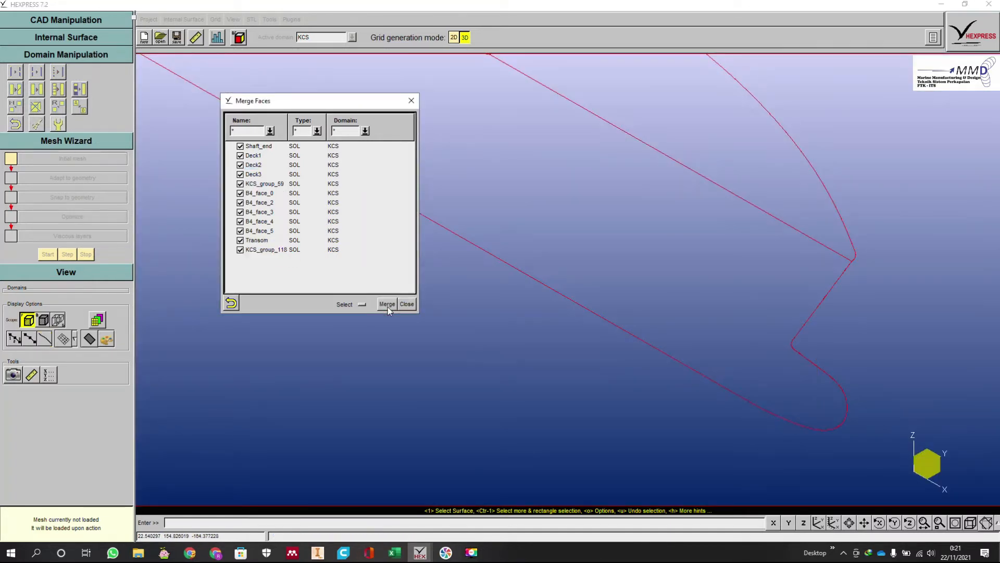
left_click(407, 304)
scroll(861, 339, "down", 5)
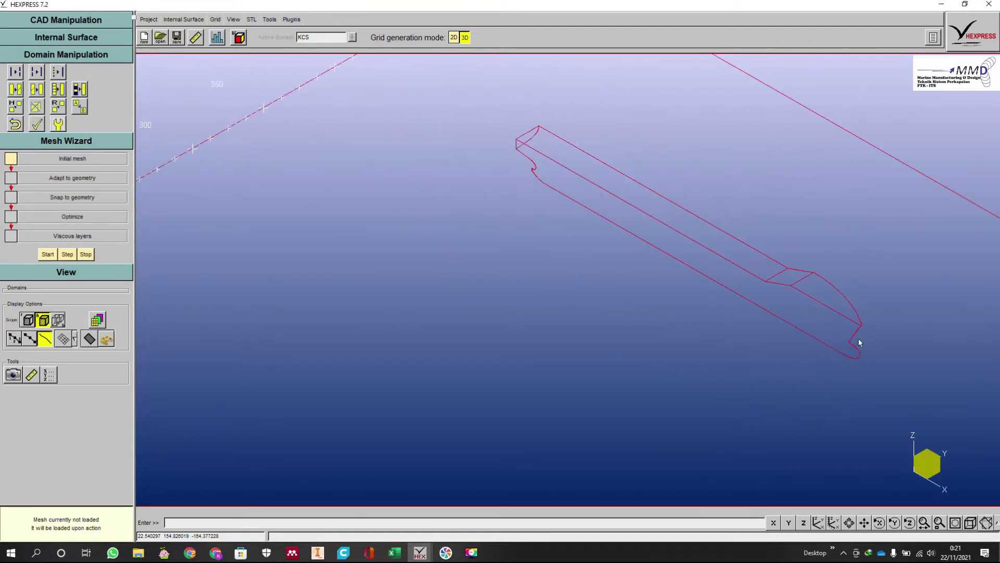
scroll(593, 207, "up", 5)
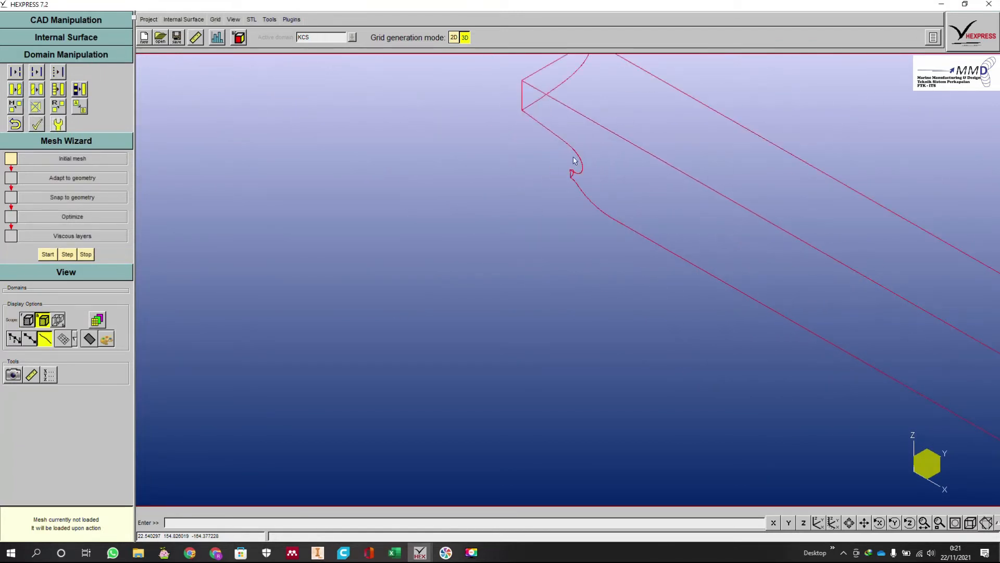
scroll(488, 178, "down", 6)
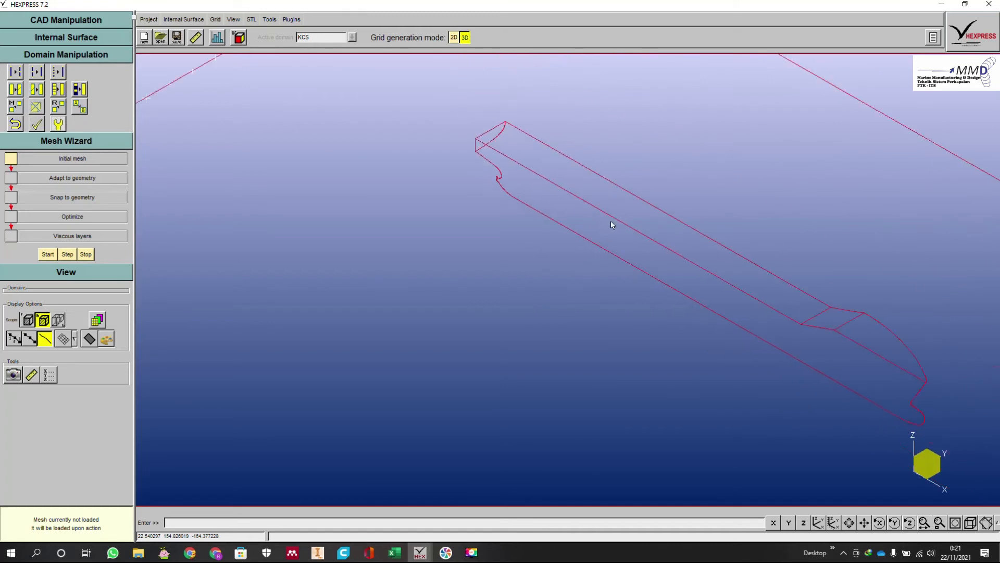
scroll(796, 273, "up", 4)
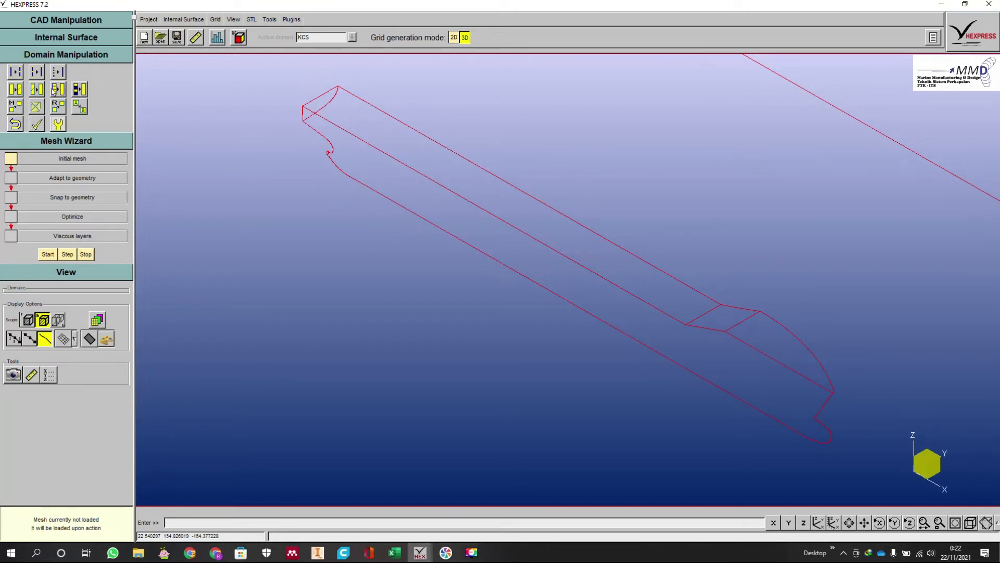
left_click(16, 107)
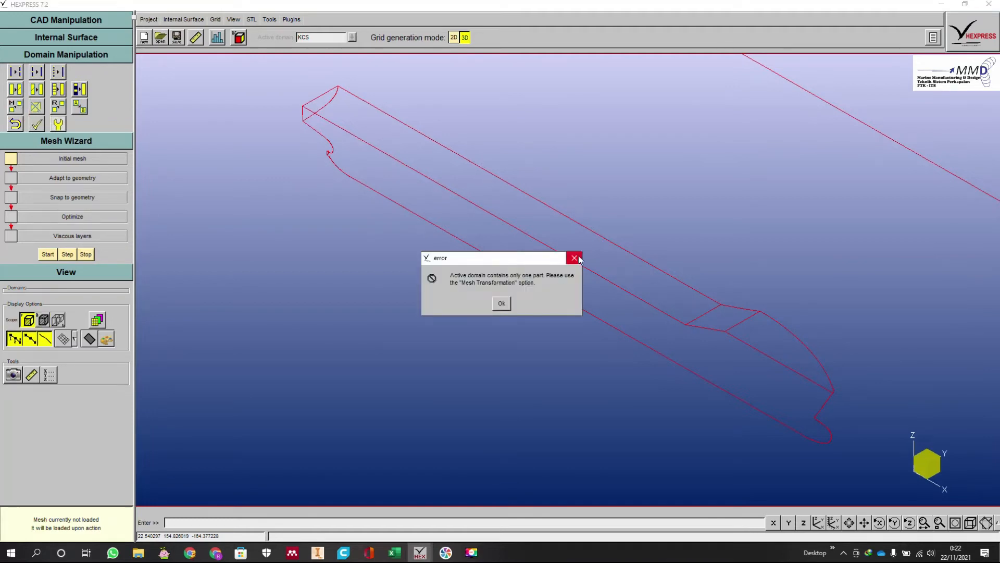
left_click(574, 257)
- Examine the simplified hull up close and its placement within the full domain box
scroll(436, 250, "down", 5)
scroll(436, 247, "down", 3)
scroll(420, 193, "up", 4)
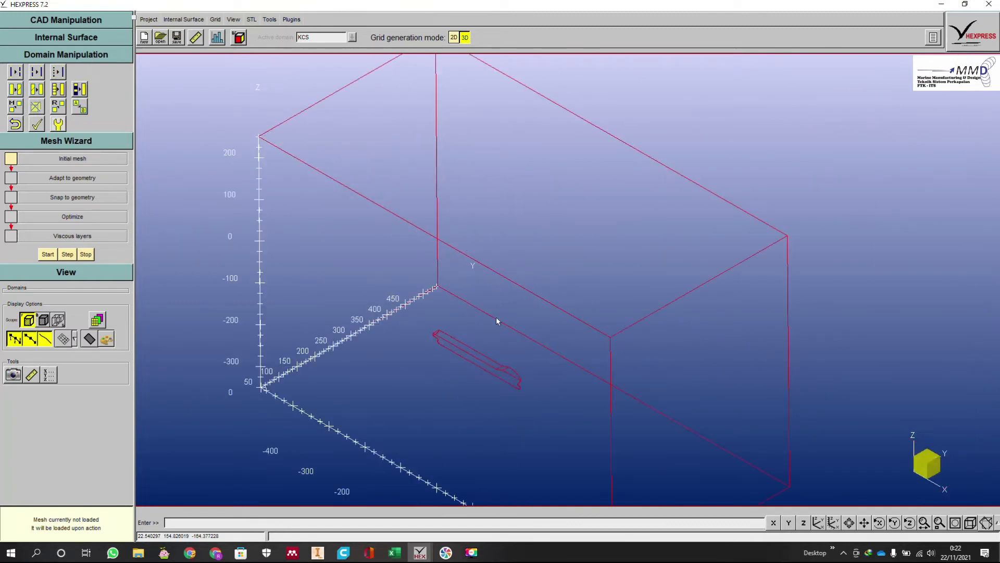
scroll(477, 389, "up", 4)
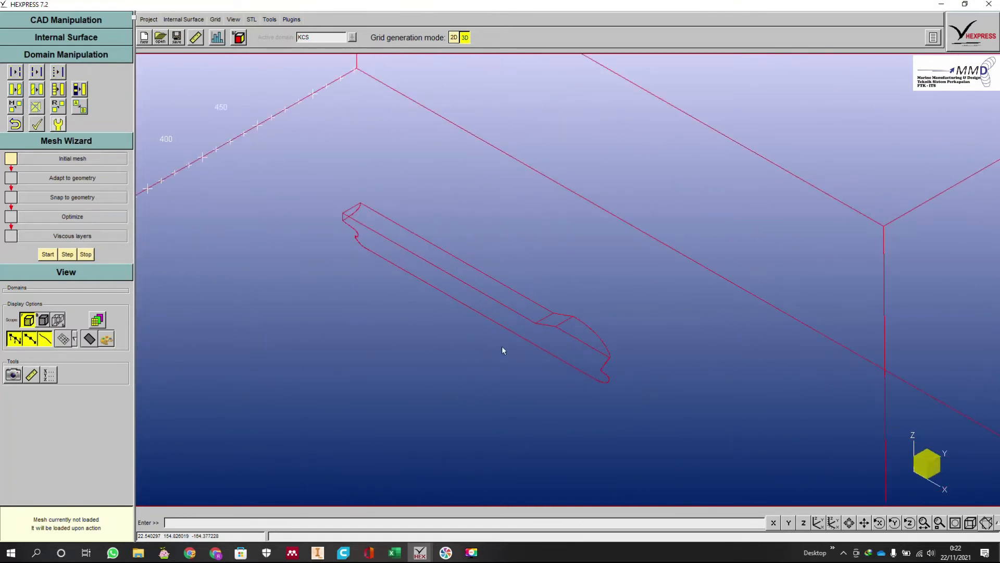
scroll(503, 350, "down", 3)
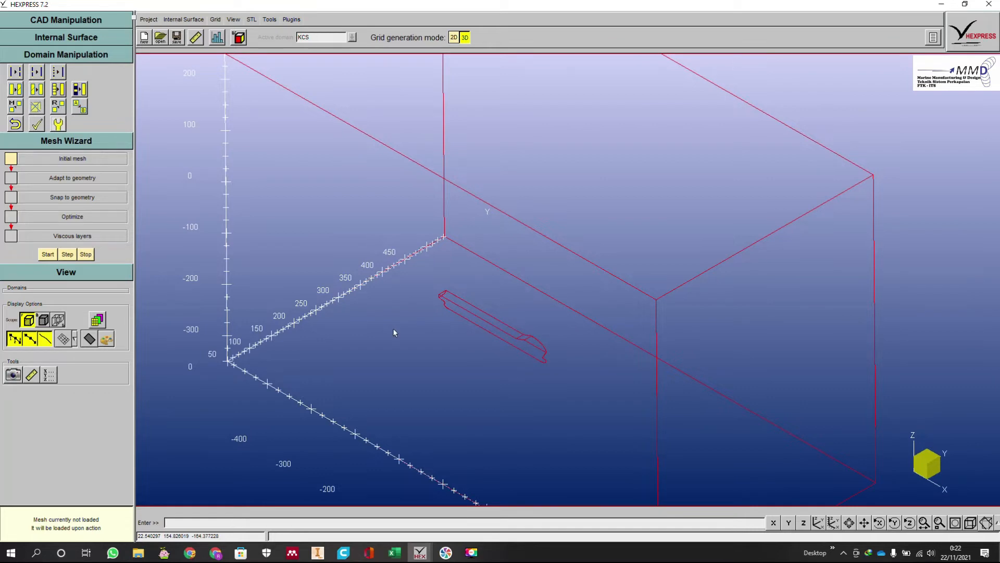
scroll(442, 257, "down", 3)
scroll(455, 268, "up", 2)
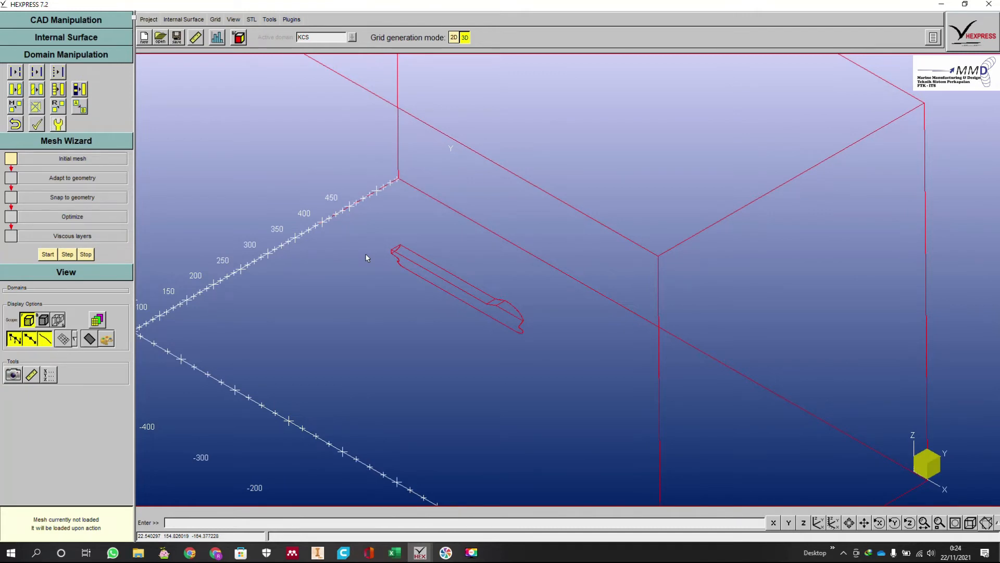
scroll(396, 250, "down", 10)
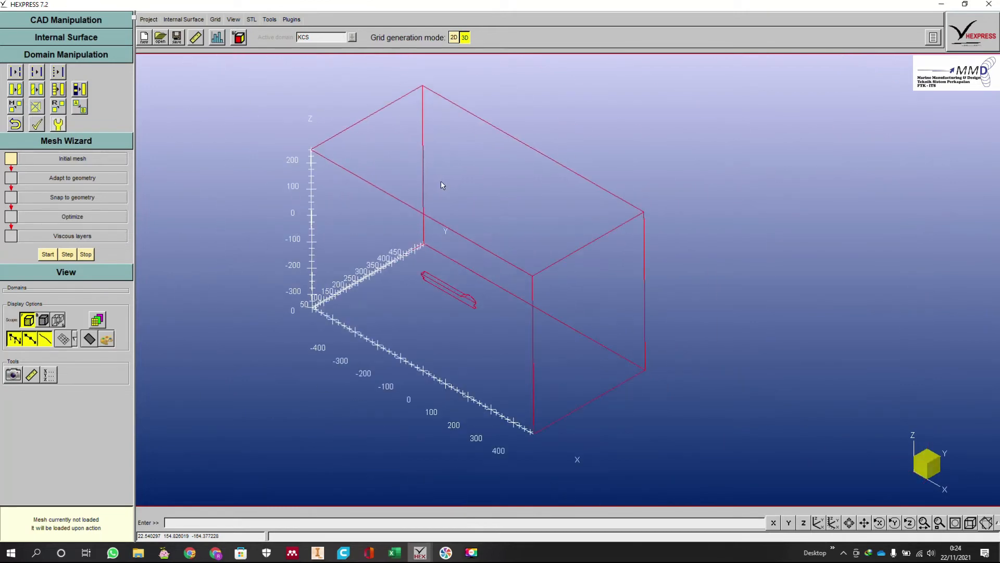
- Review the domain manipulation settings for shortest edge length and feature angle, and close them without changes
scroll(441, 188, "up", 2)
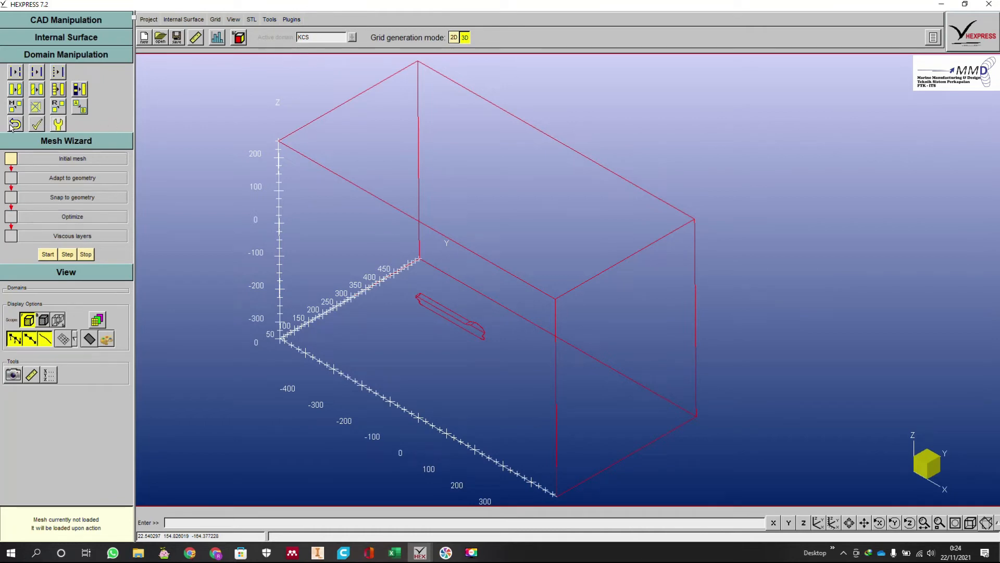
left_click(58, 125)
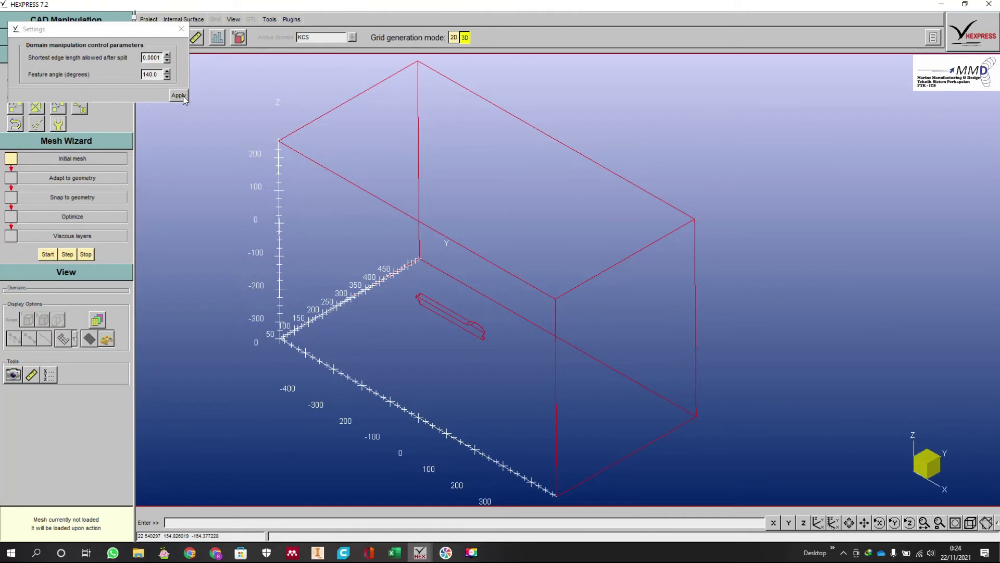
left_click(185, 31)
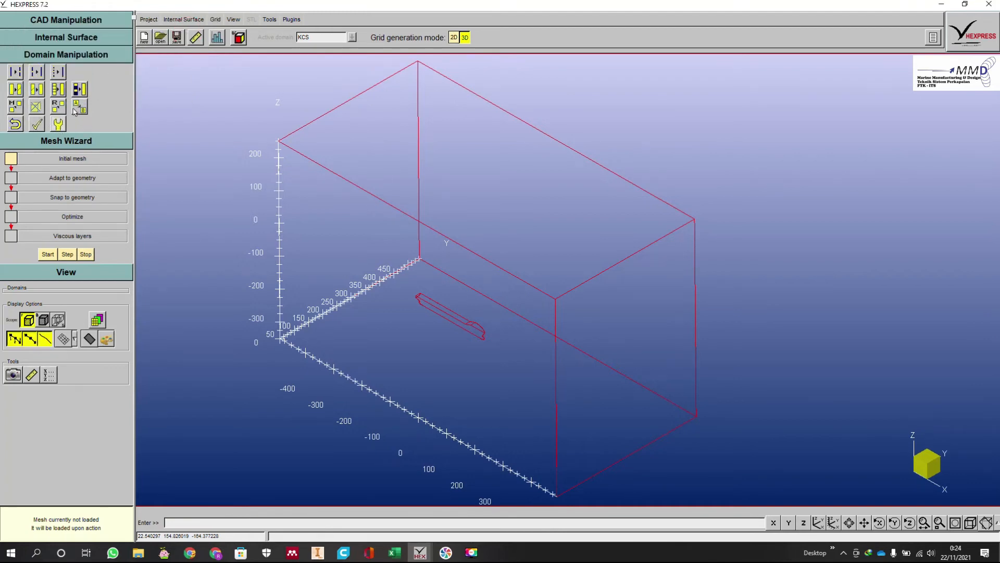
- Run the topology check on the domain and dismiss the report
scroll(433, 326, "up", 5)
scroll(599, 281, "up", 3)
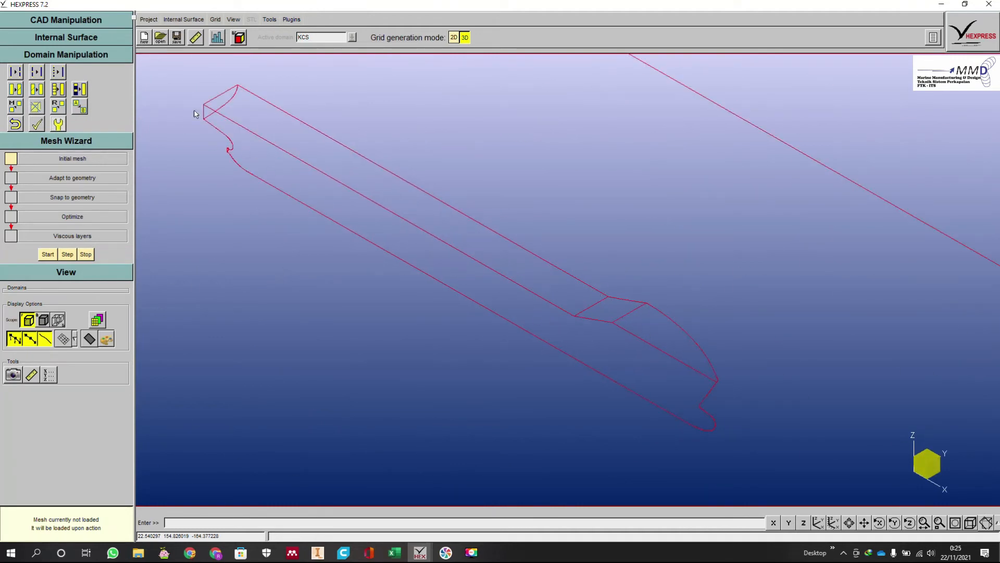
left_click(37, 125)
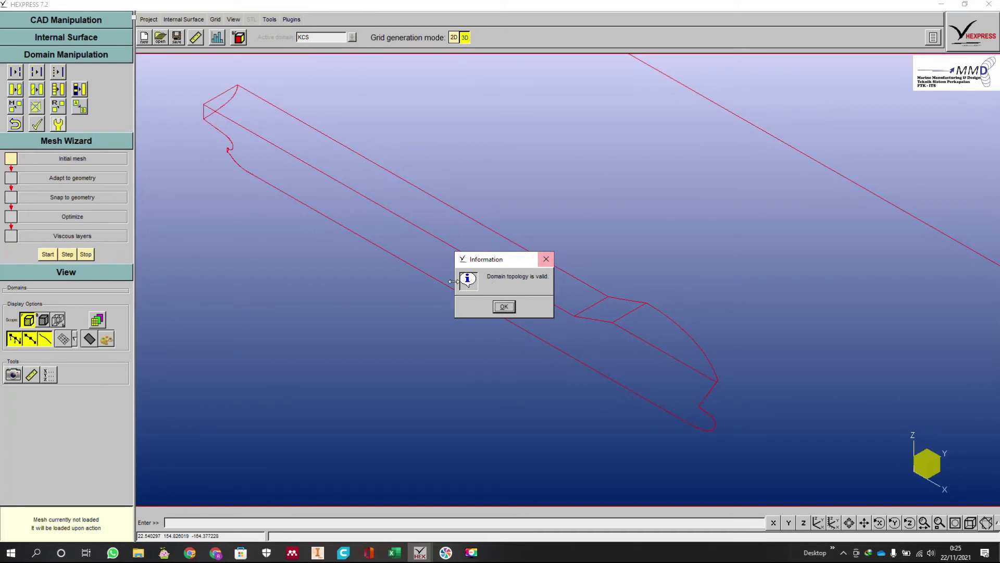
left_click(503, 307)
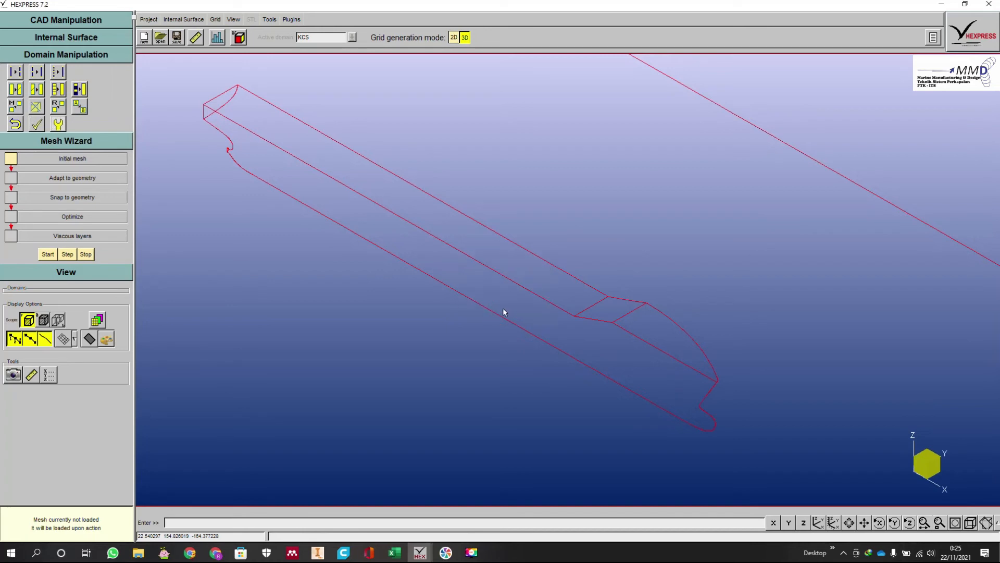
left_click(59, 108)
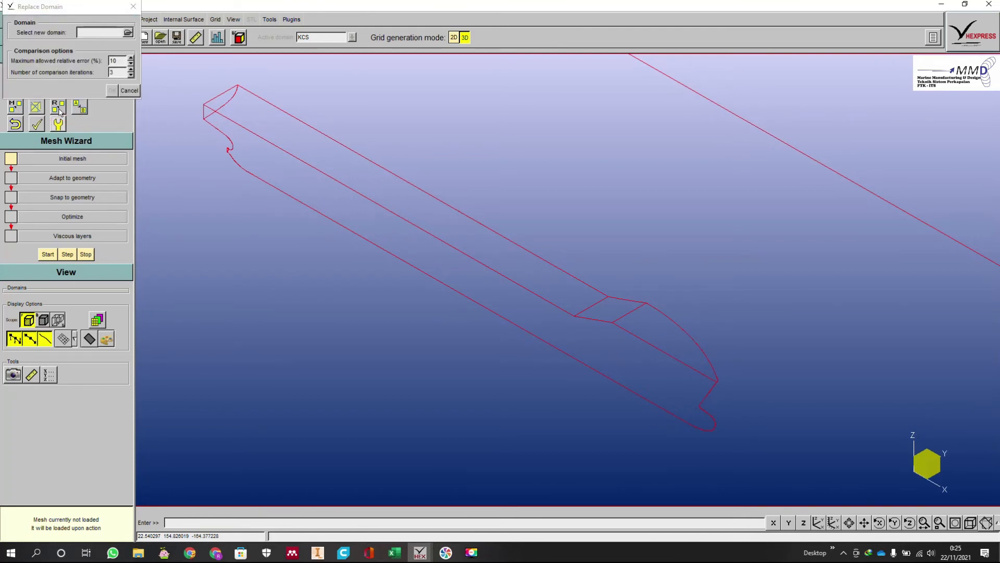
left_click(133, 7)
left_click(16, 108)
left_click(499, 304)
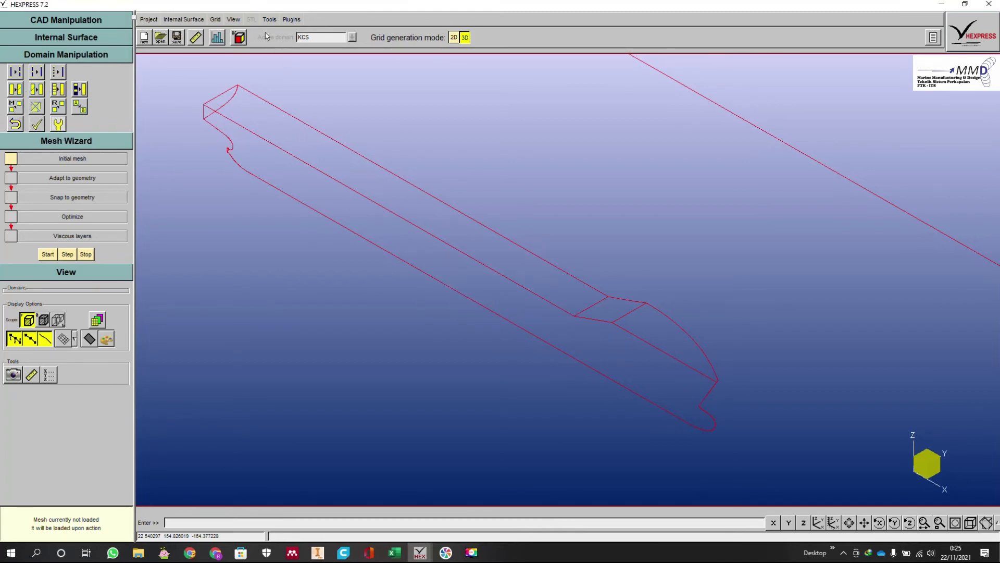
left_click(184, 20)
left_click(218, 20)
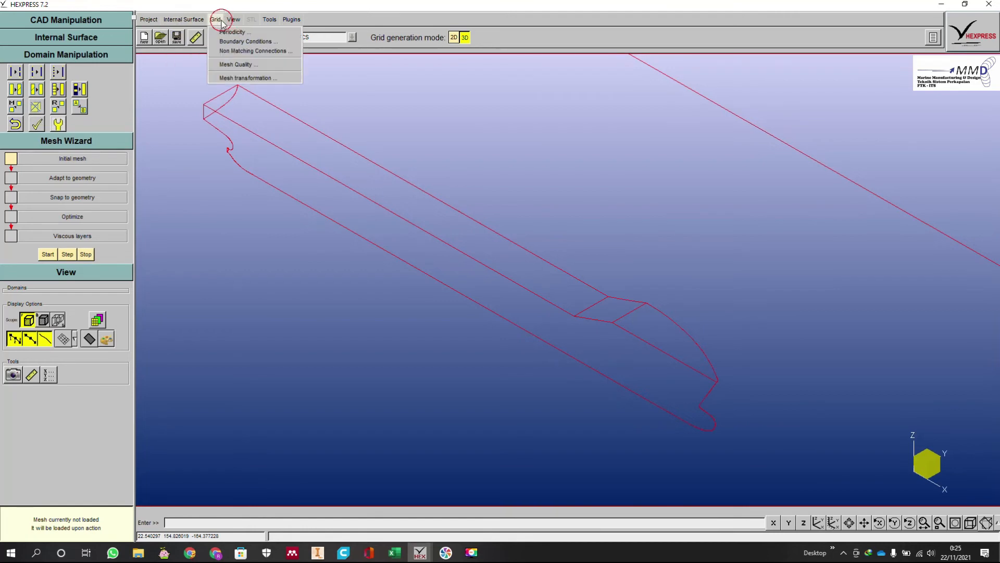
mouse_move(234, 22)
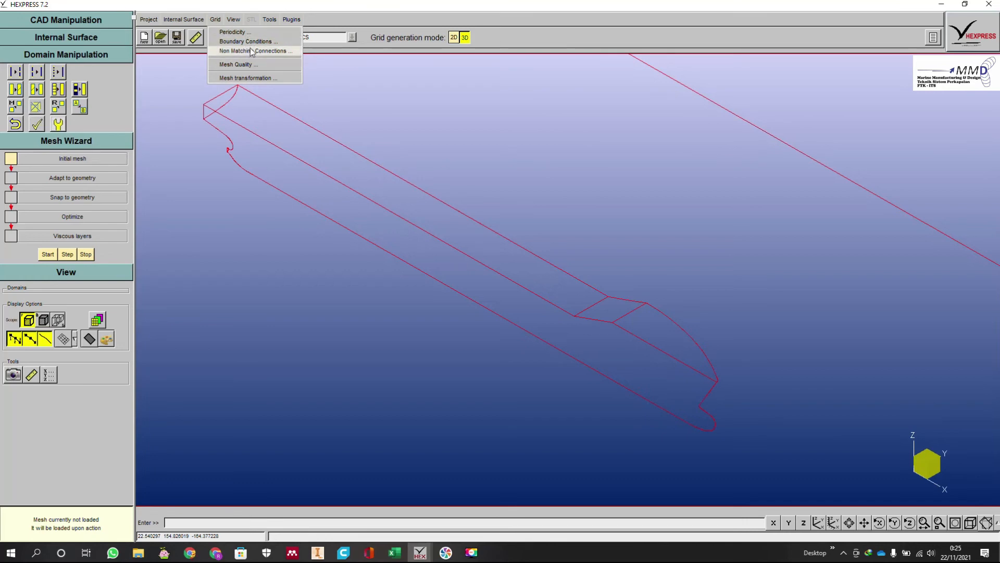
left_click(521, 33)
- Review the rotate, translate and scale options of the Mesh Transformation tool and close it without applying anything
left_click(215, 19)
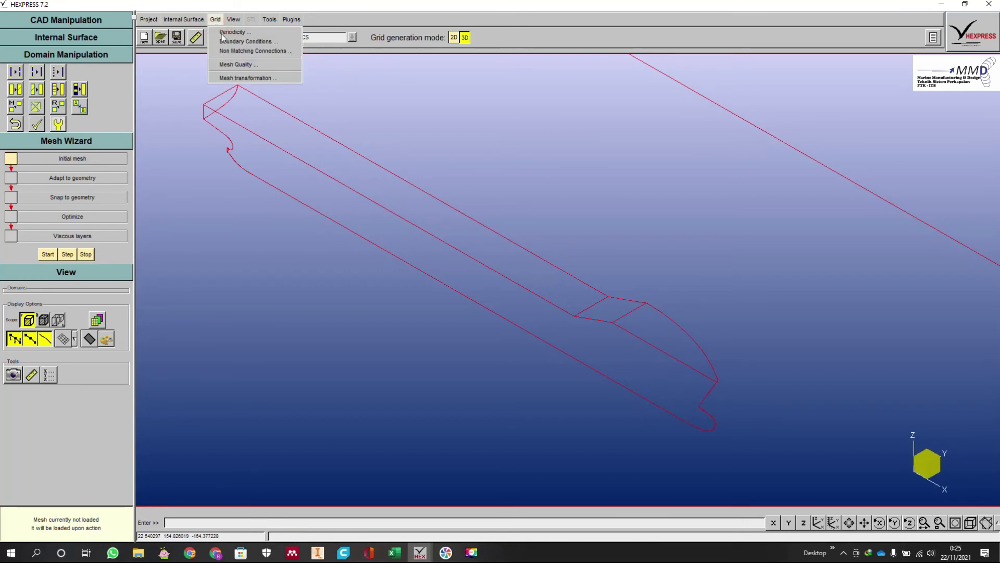
left_click(248, 78)
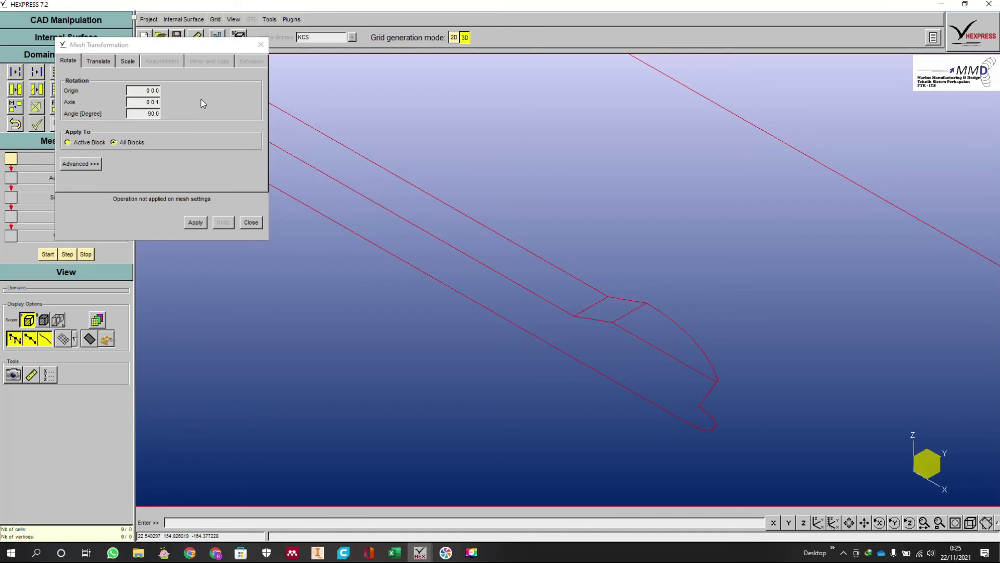
scroll(577, 224, "down", 5)
scroll(577, 224, "down", 6)
scroll(611, 147, "up", 3)
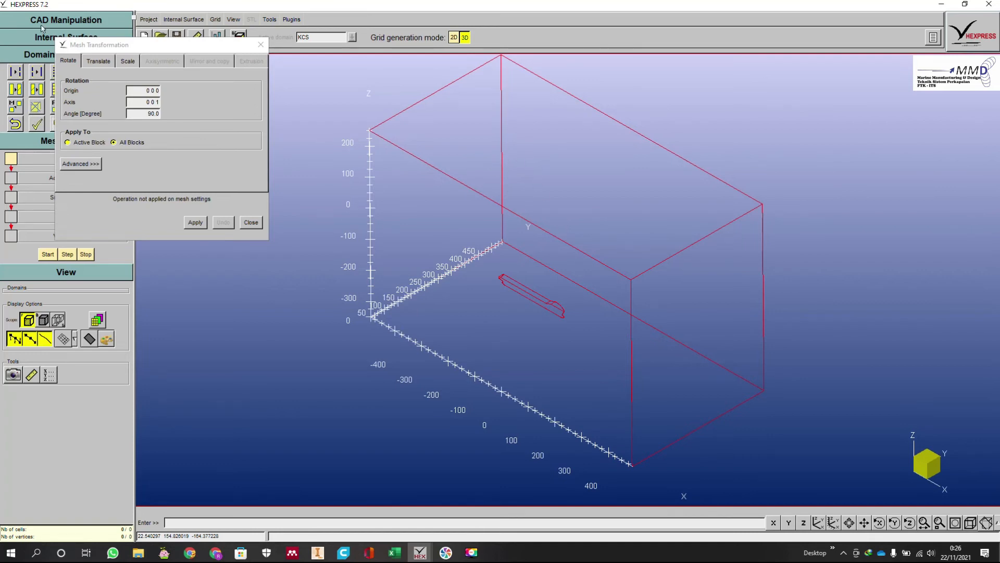
left_click(127, 61)
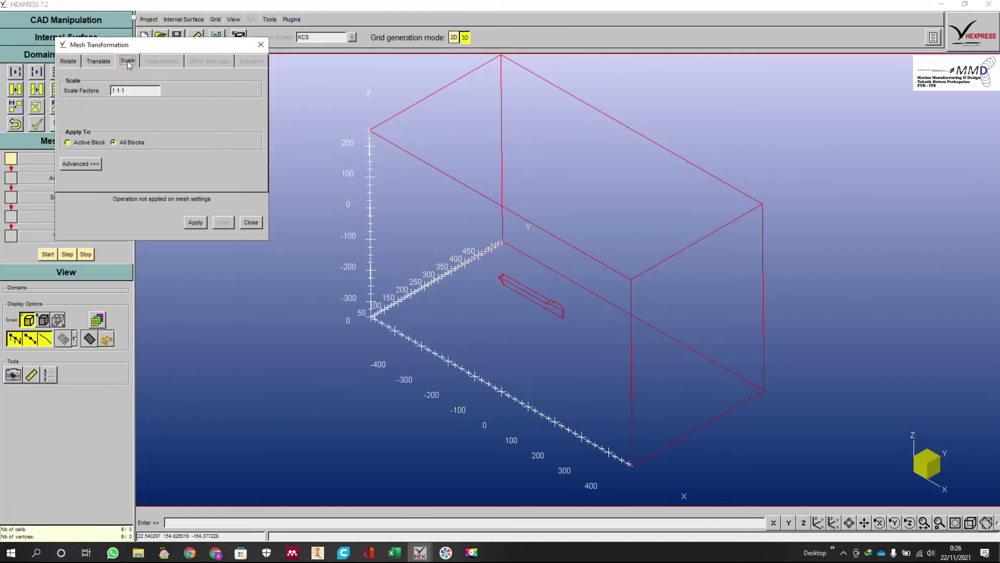
left_click(103, 63)
left_click(71, 61)
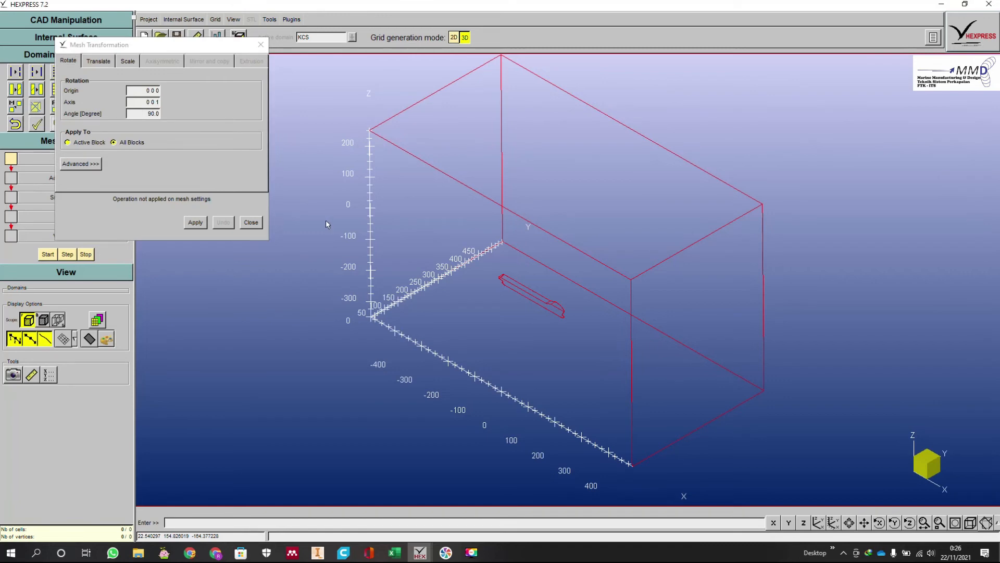
left_click(251, 223)
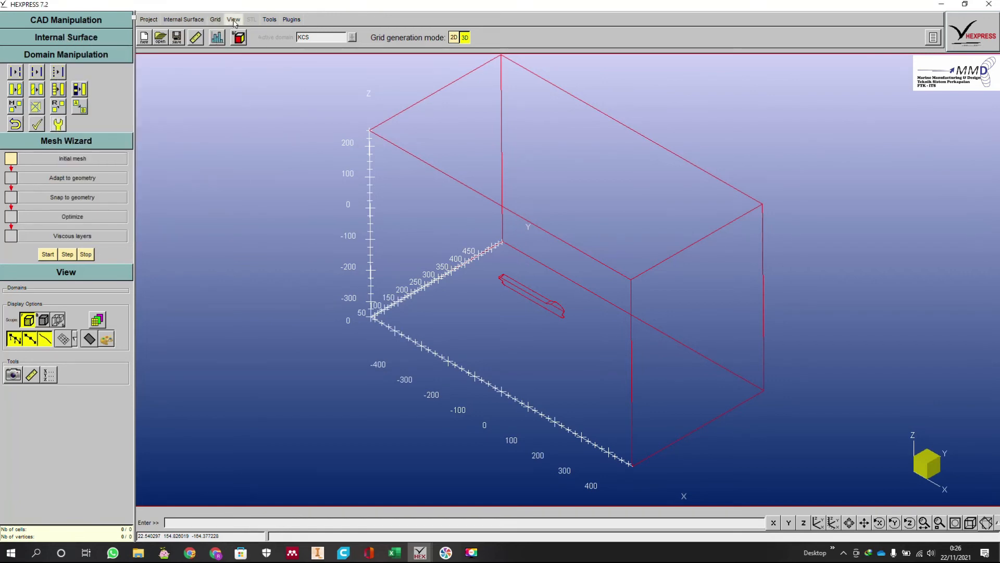
- Open the Marine plugin's internal surface creation and show the hull in side view along the Y axis
left_click(234, 20)
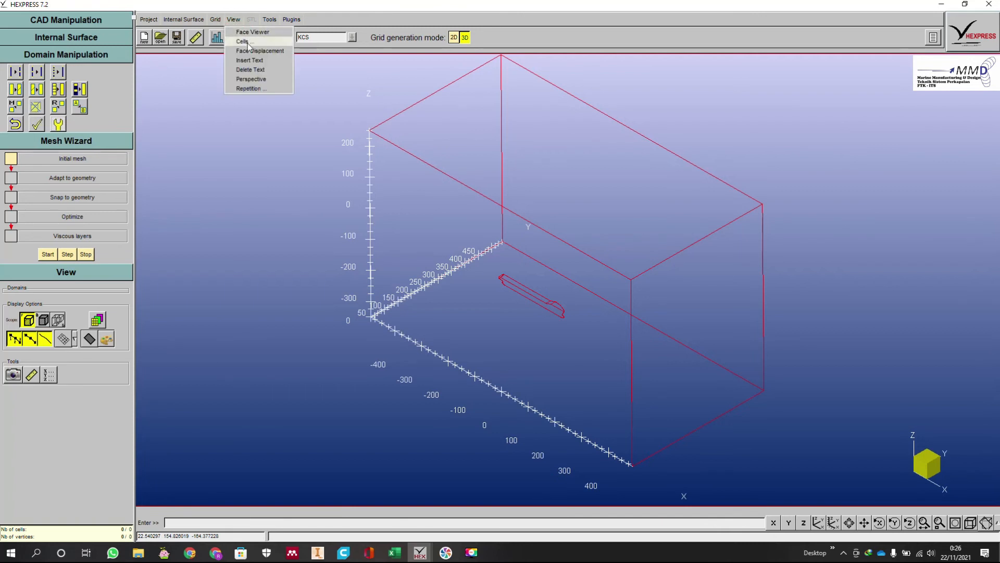
left_click(292, 19)
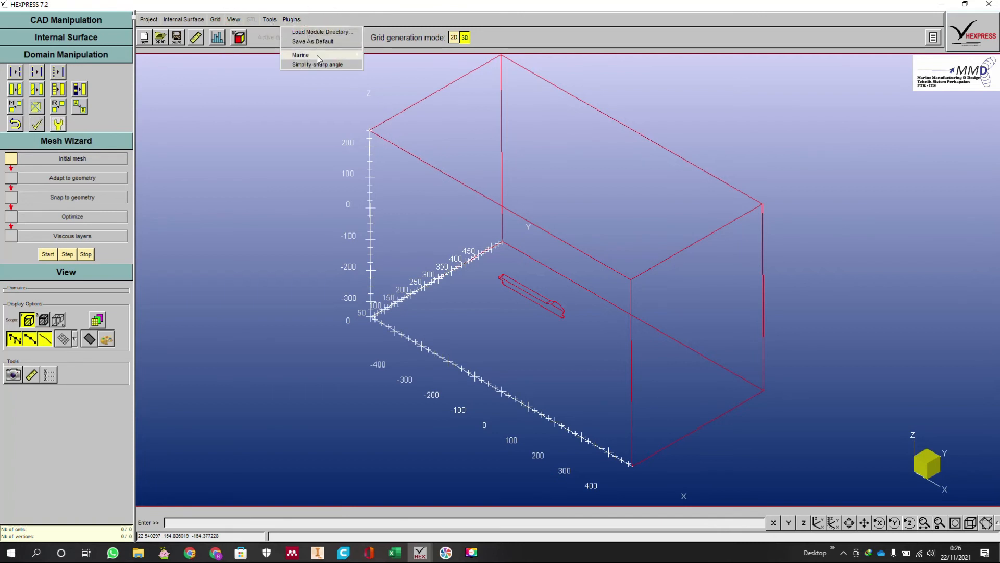
mouse_move(317, 54)
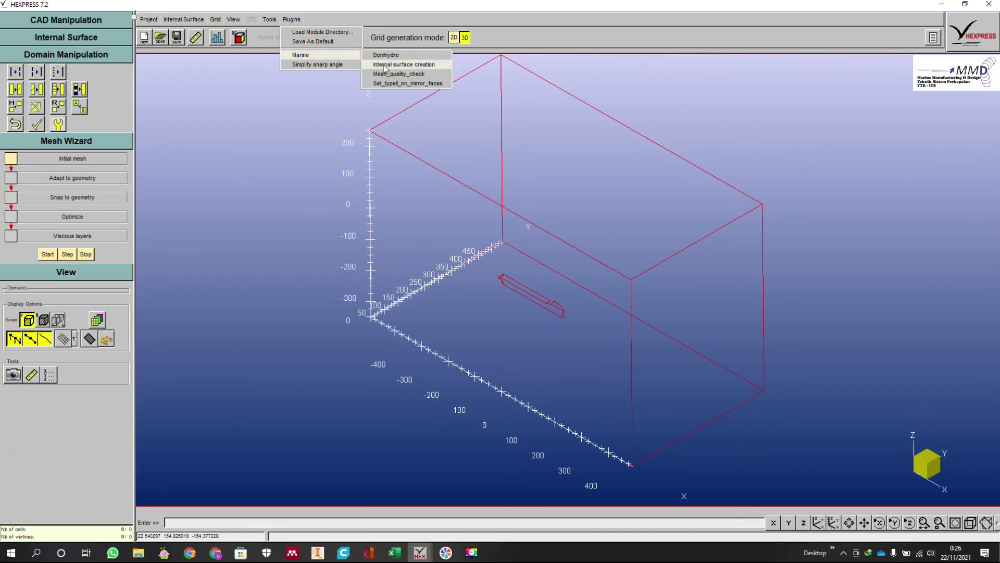
left_click(384, 65)
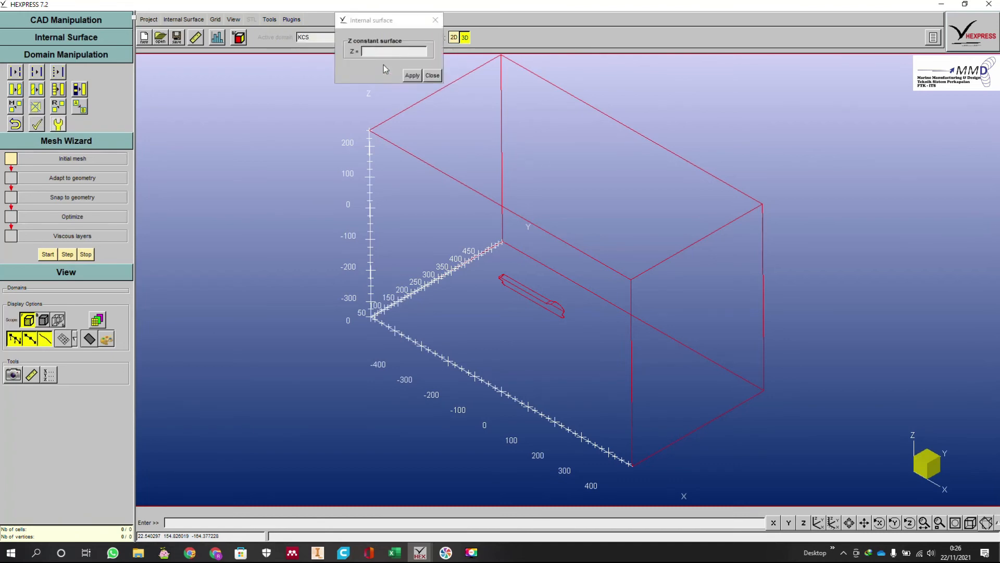
left_click(788, 523)
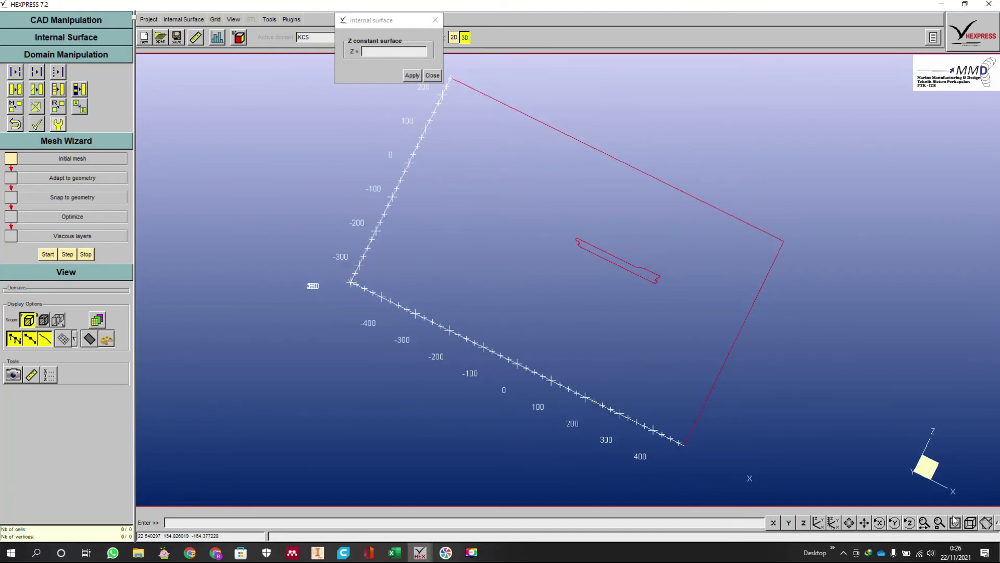
left_click(970, 522)
left_click(788, 523)
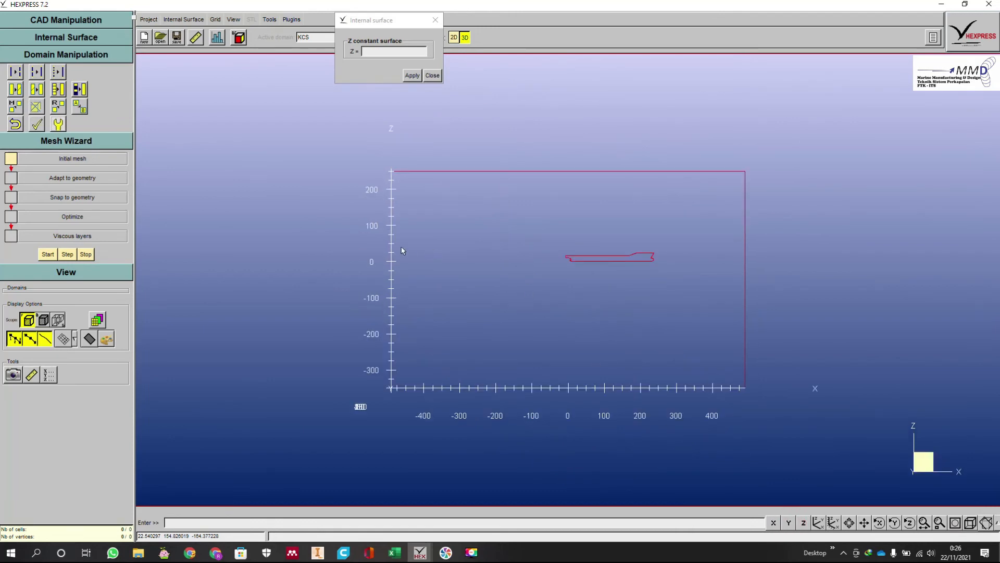
scroll(401, 250, "up", 3)
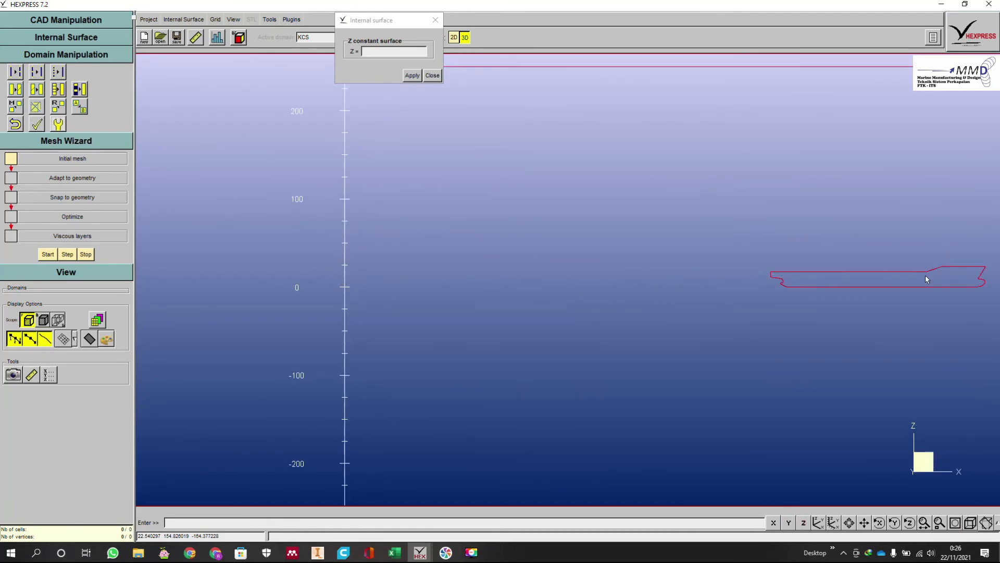
- Switch to the browser and look up the full-scale draft in the KRISO Container Ship hull data table
key("alt+Tab")
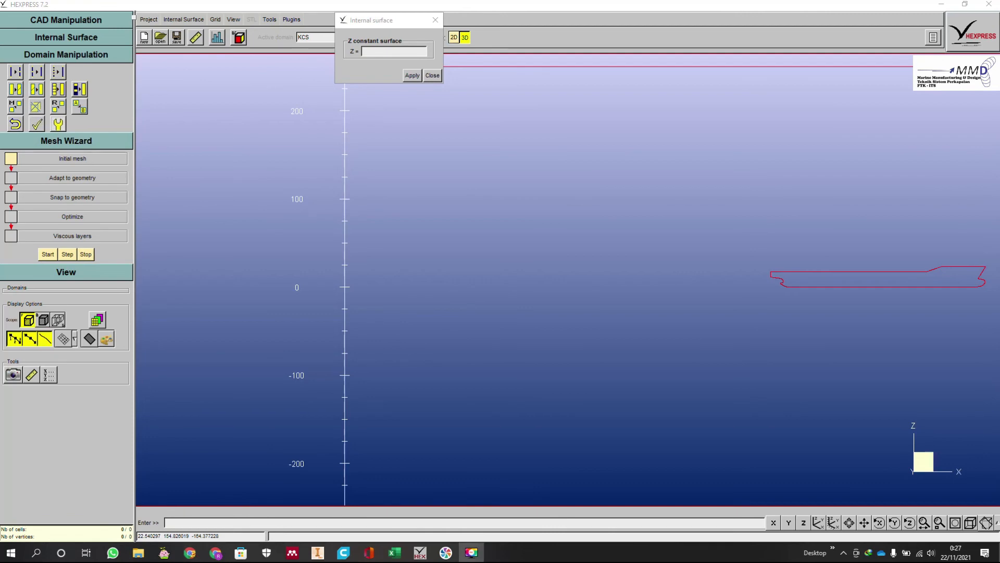
left_click_drag(999, 250, 452, 1)
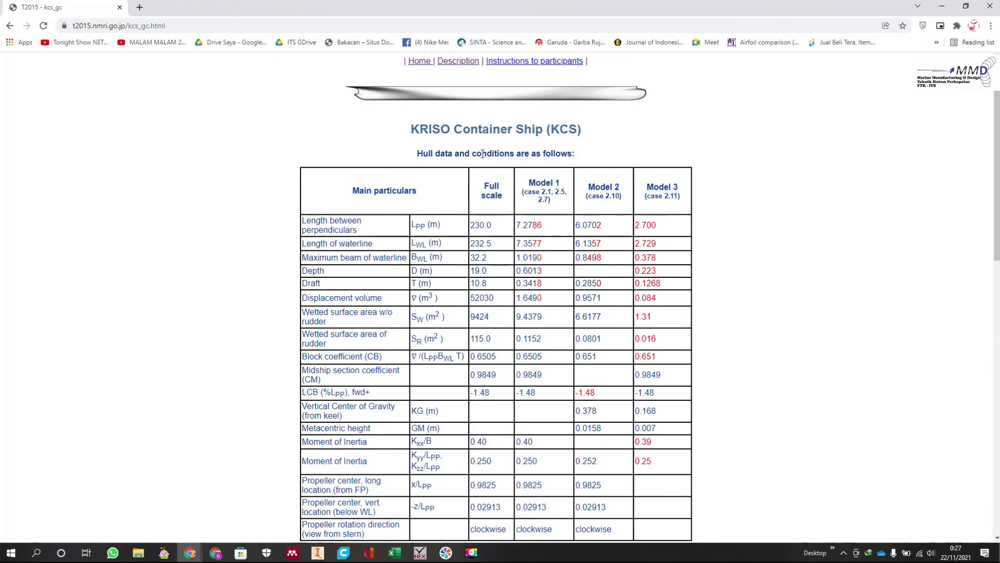
scroll(620, 282, "down", 3)
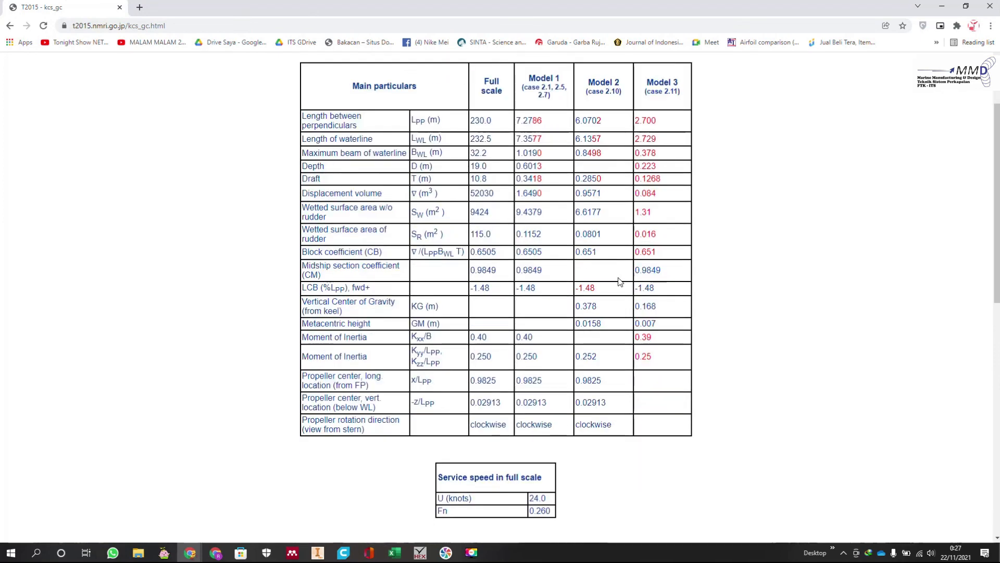
scroll(375, 247, "up", 1)
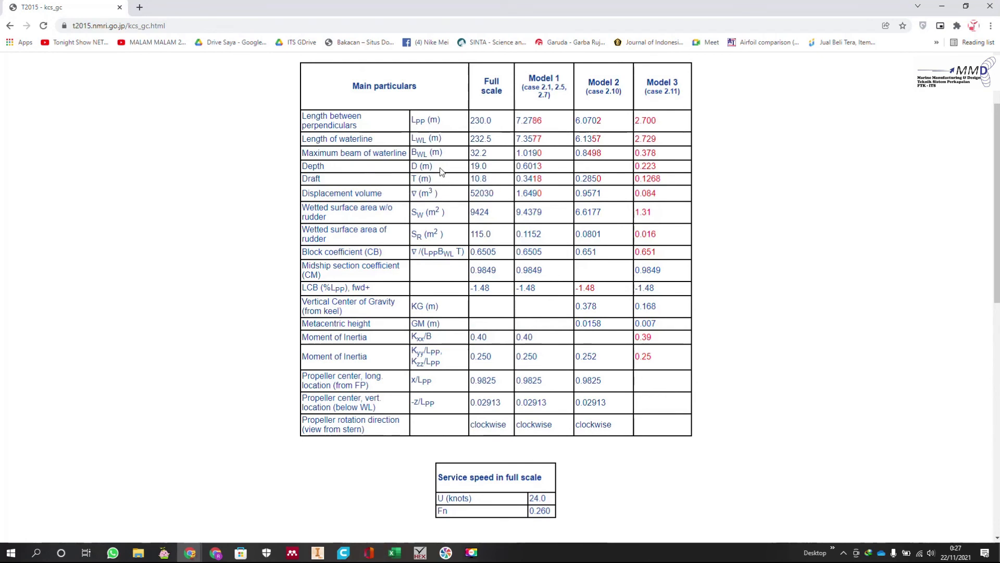
- Return to HEXPRESS, create a constant-Z internal surface at Z = 10.8, and inspect it around the hull in side and isometric views
left_click(944, 10)
left_click(396, 52)
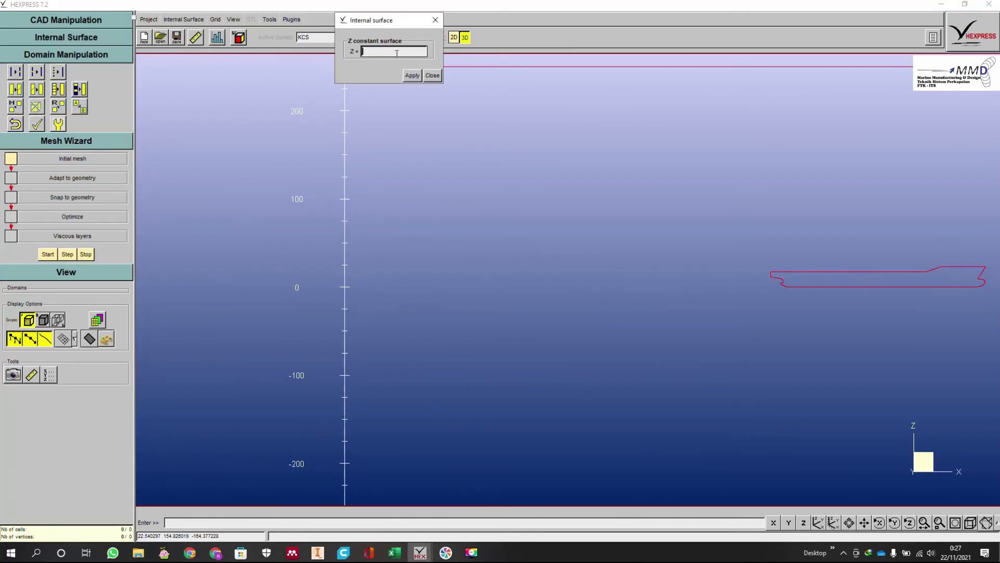
type("10.8")
left_click(411, 76)
scroll(370, 305, "down", 3)
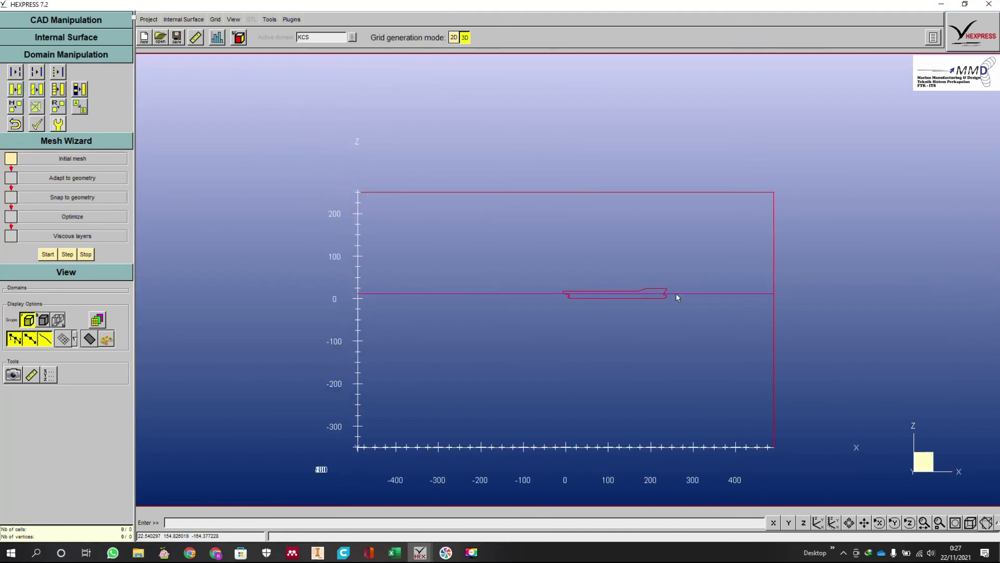
scroll(676, 297, "up", 3)
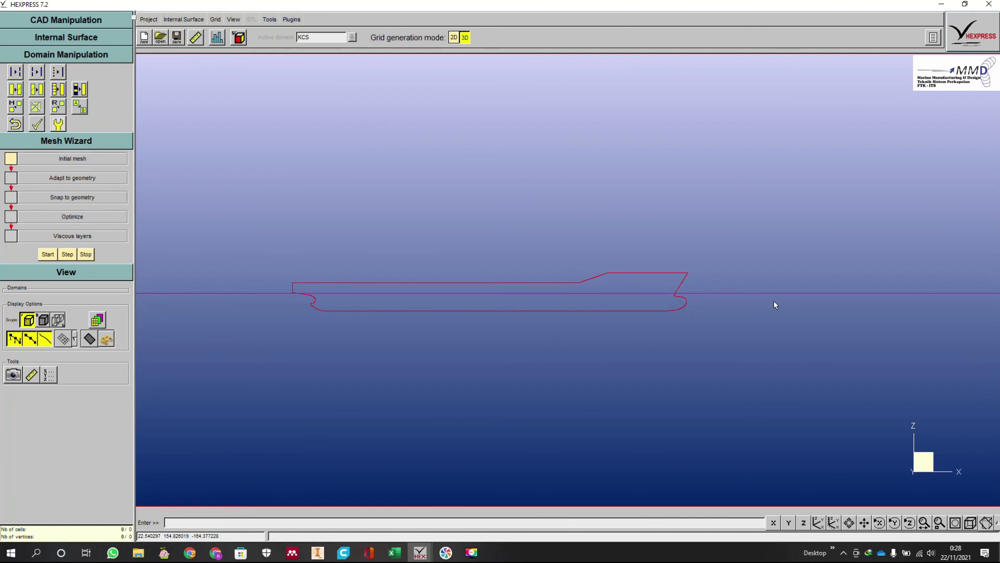
left_click(985, 522)
scroll(553, 309, "up", 5)
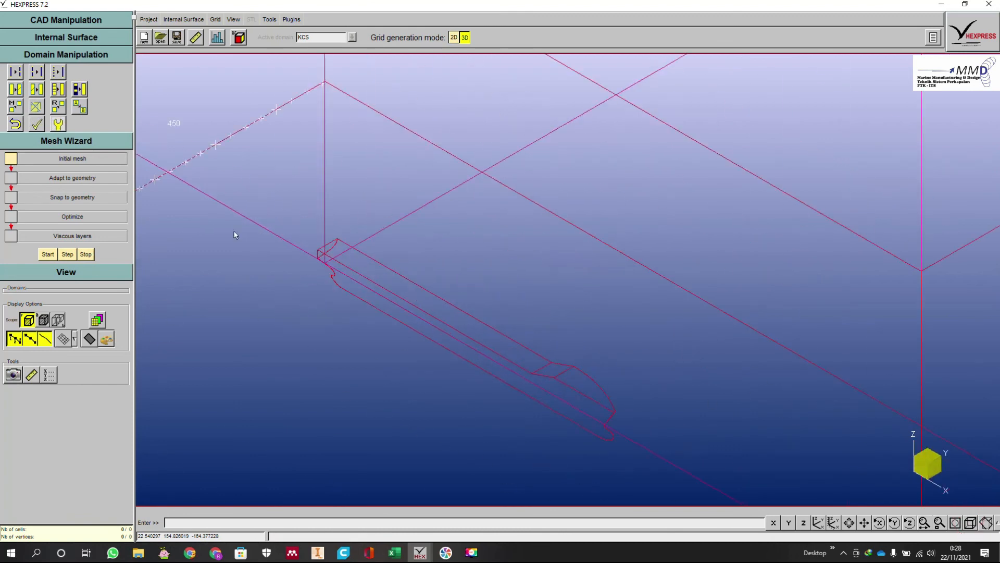
- Enable the Initial mesh and Adapt to geometry stages of the Mesh Wizard, leaving the initial mesh parameters unchanged
left_click(20, 157)
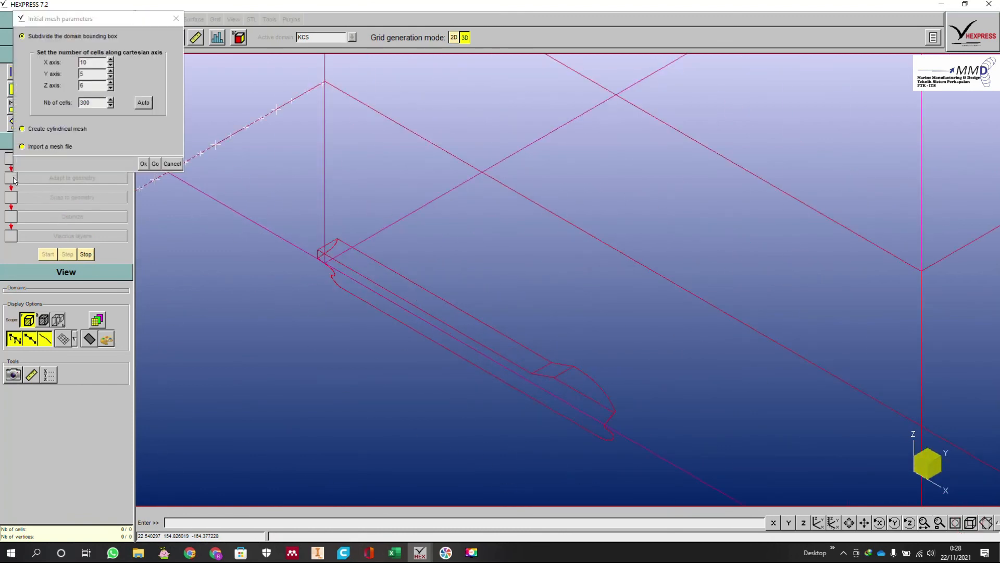
left_click(171, 165)
left_click(11, 160)
left_click(9, 180)
- Highlight the Z = 10.8 internal surface in the surface refinement list of the Adapt to geometry parameters, and cancel the dialog
left_click(44, 179)
left_click(103, 35)
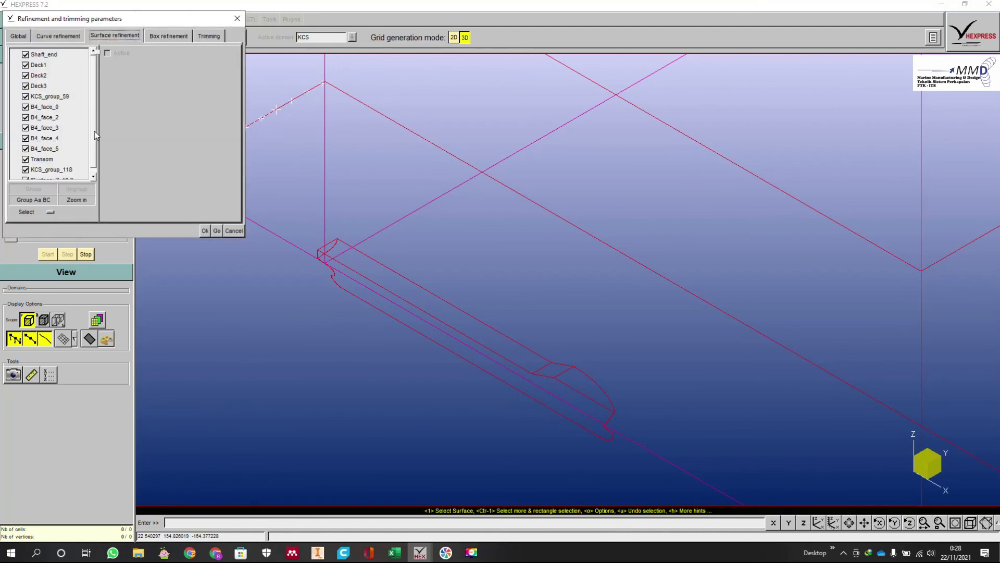
scroll(92, 133, "down", 1)
left_click(52, 175)
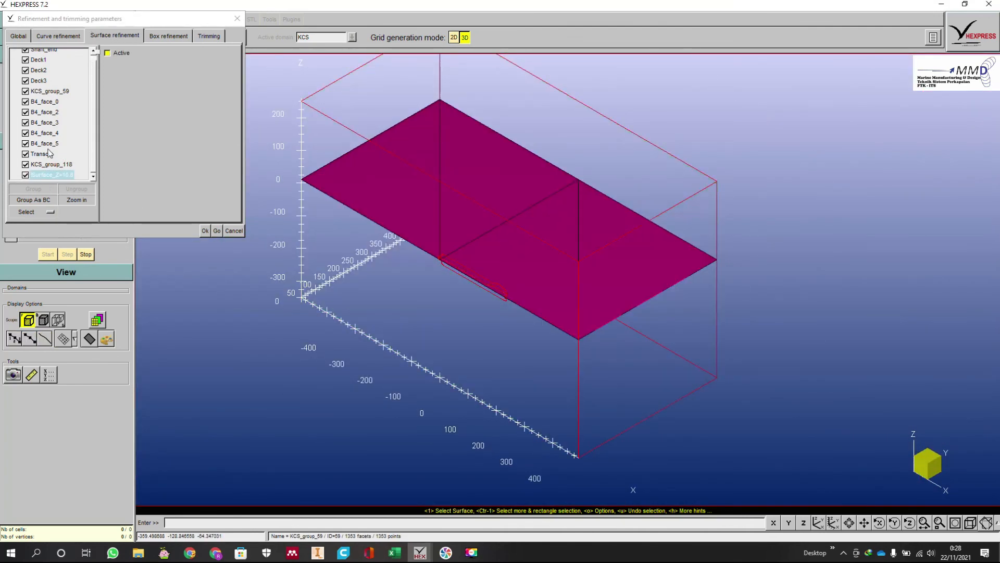
left_click(233, 231)
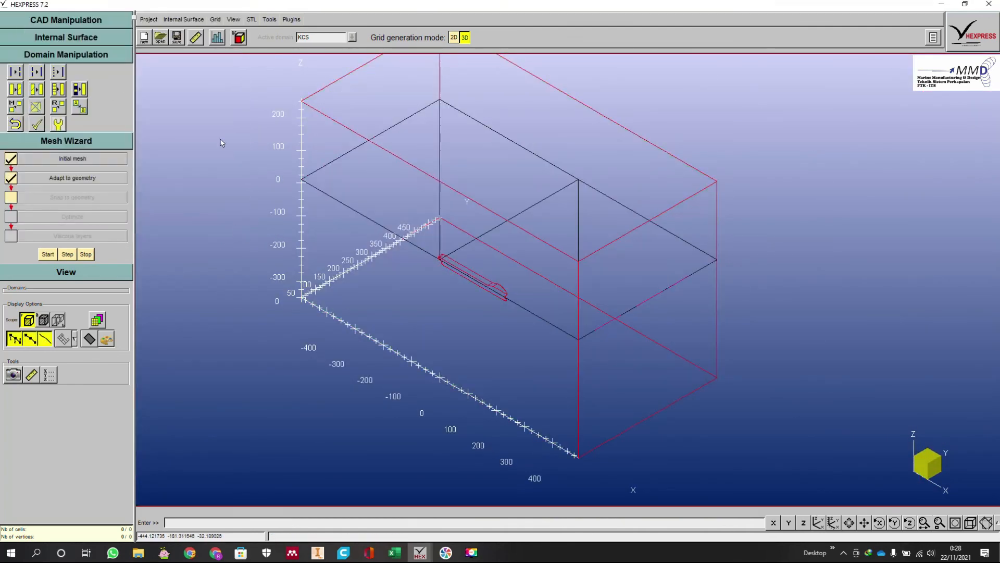